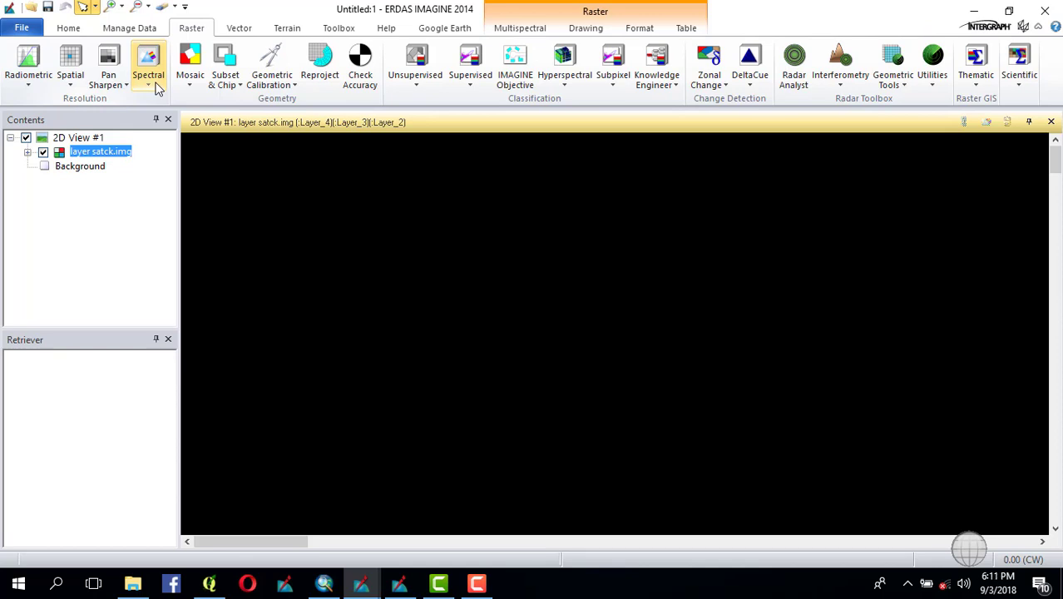
Fit the layer satck.img image to the window and examine its cloudy and hazy areas up close.
right_click(83, 152)
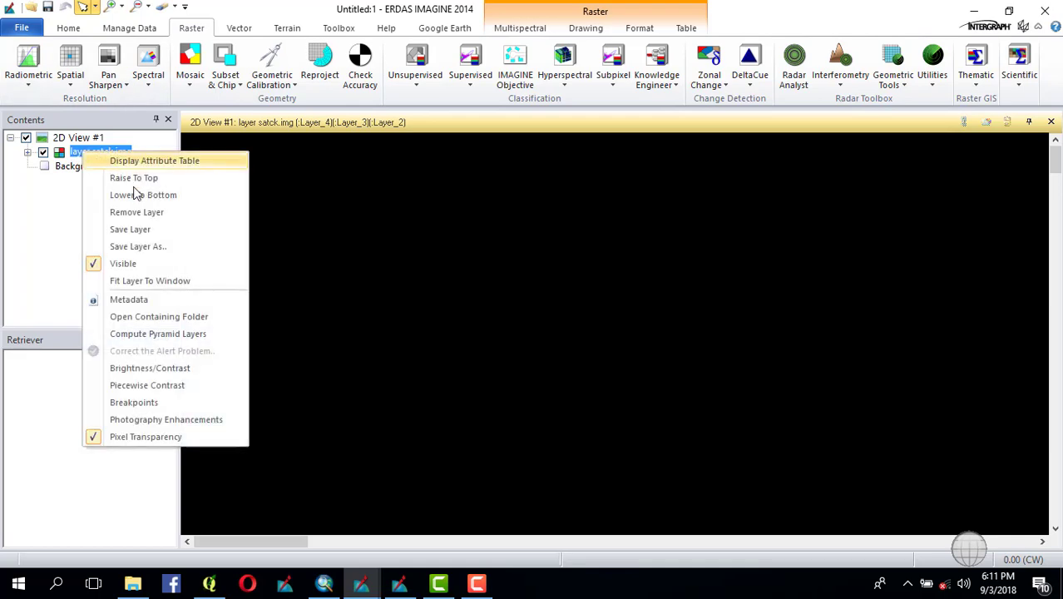
left_click(135, 280)
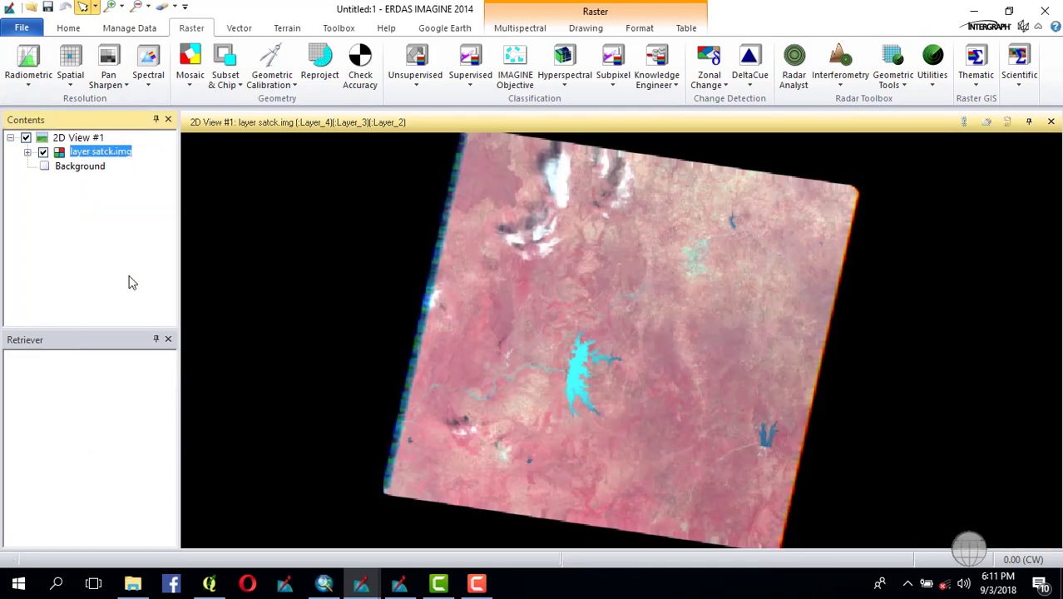
scroll(565, 216, "up", 5)
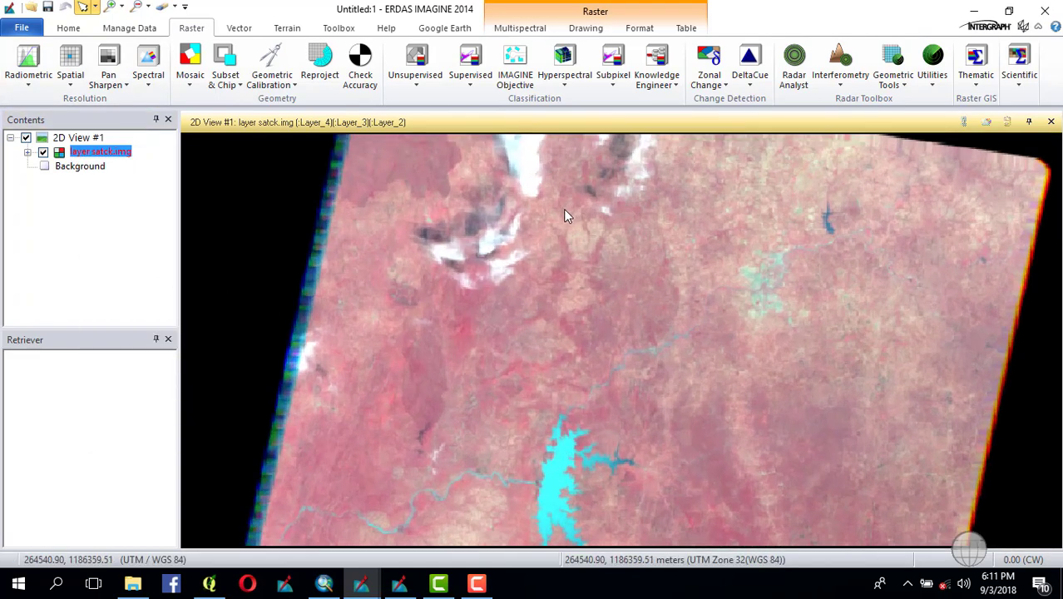
scroll(397, 300, "down", 4)
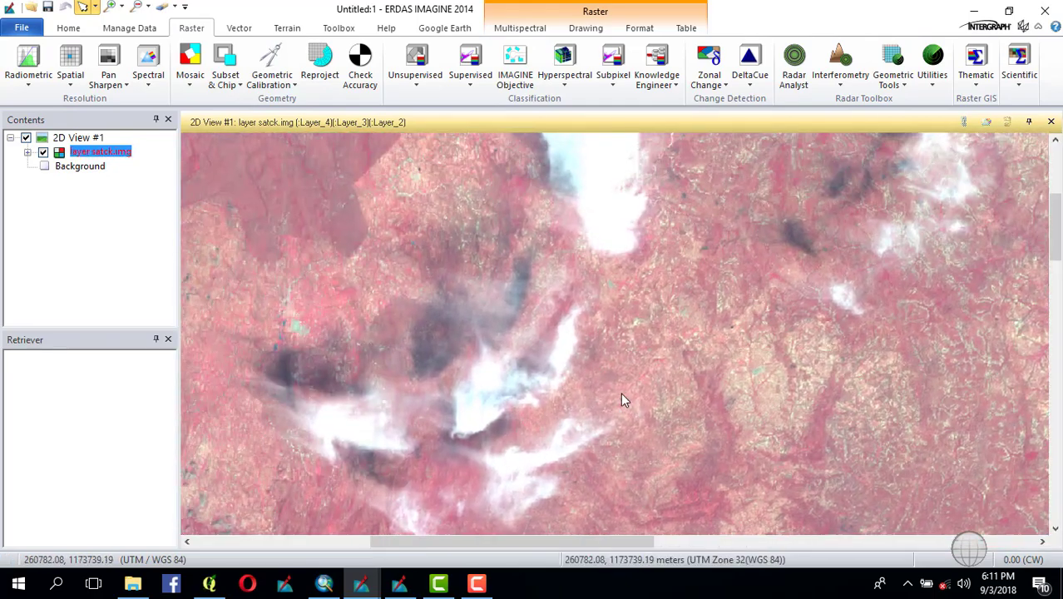
left_click_drag(641, 385, 349, 378)
left_click_drag(435, 361, 622, 388)
scroll(599, 379, "down", 3)
scroll(572, 407, "up", 3)
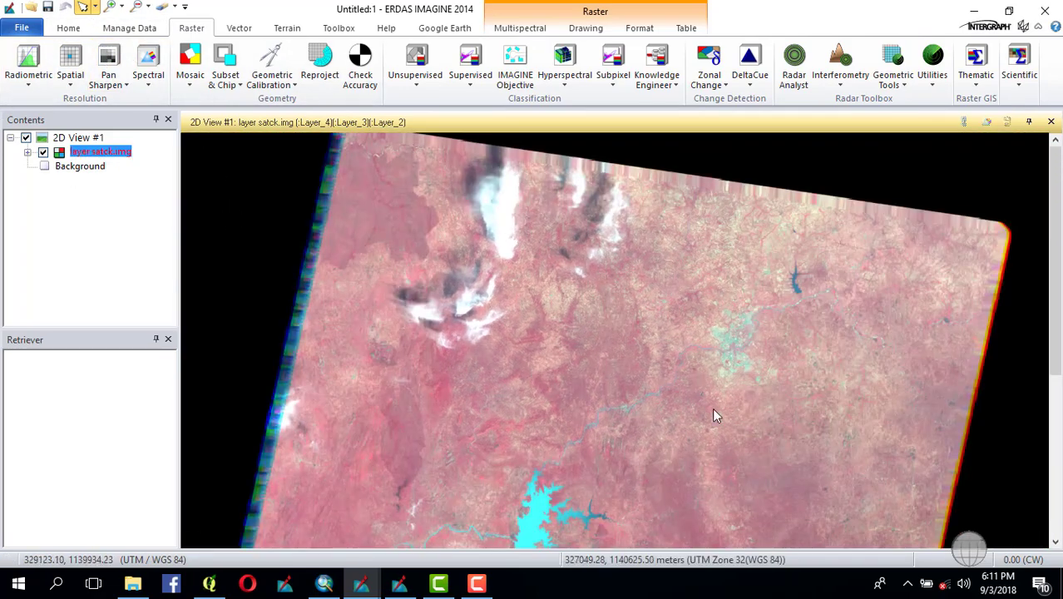
Run Haze Reduction on layer satck.img with the Landsat 5 TM method, saving the output as 2008 HAZE in C:\WORK.
left_click(31, 90)
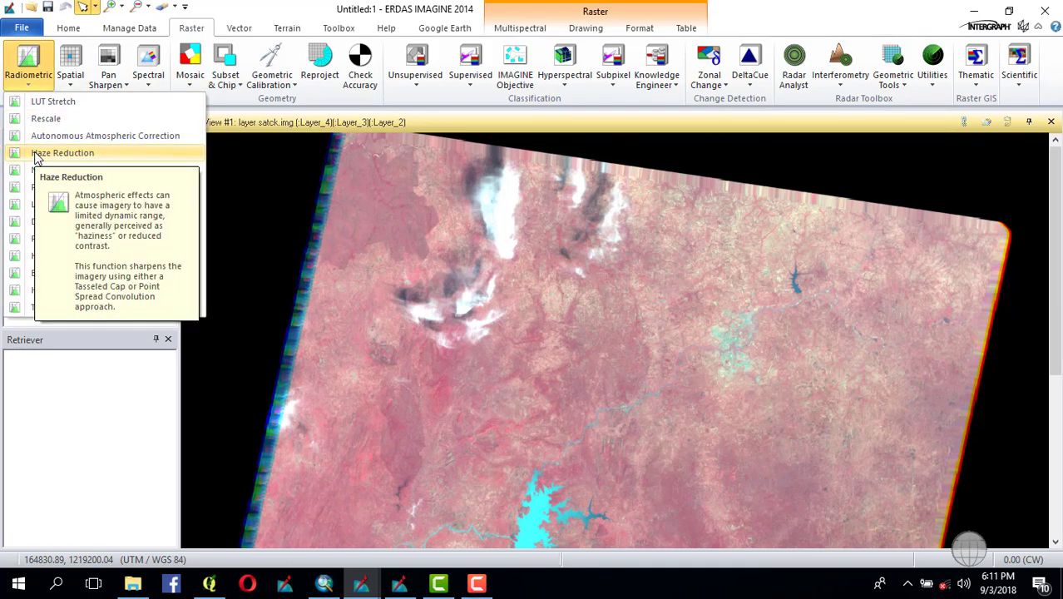
left_click(36, 158)
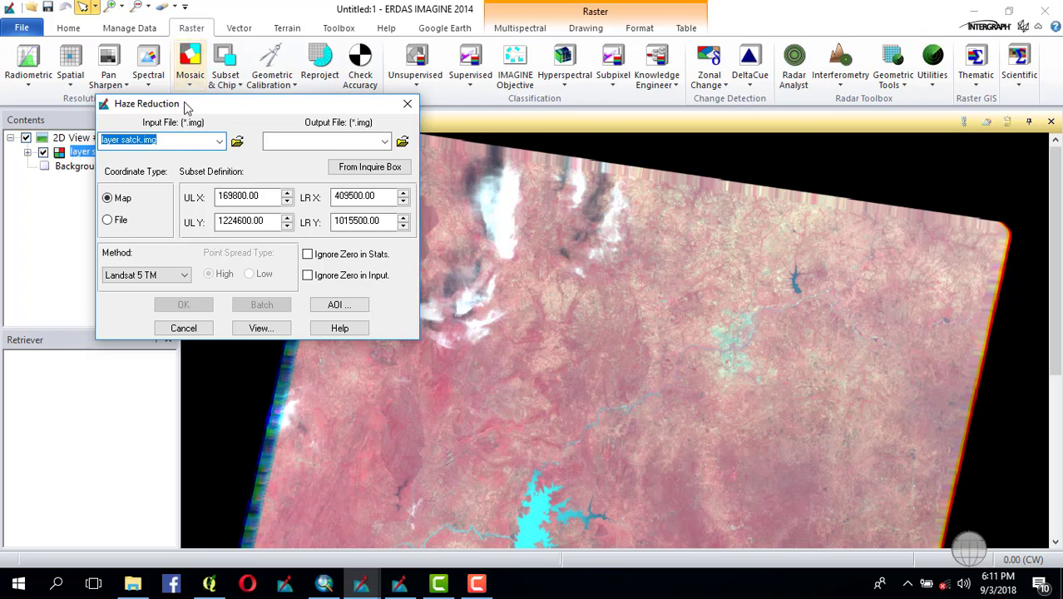
left_click_drag(183, 104, 322, 164)
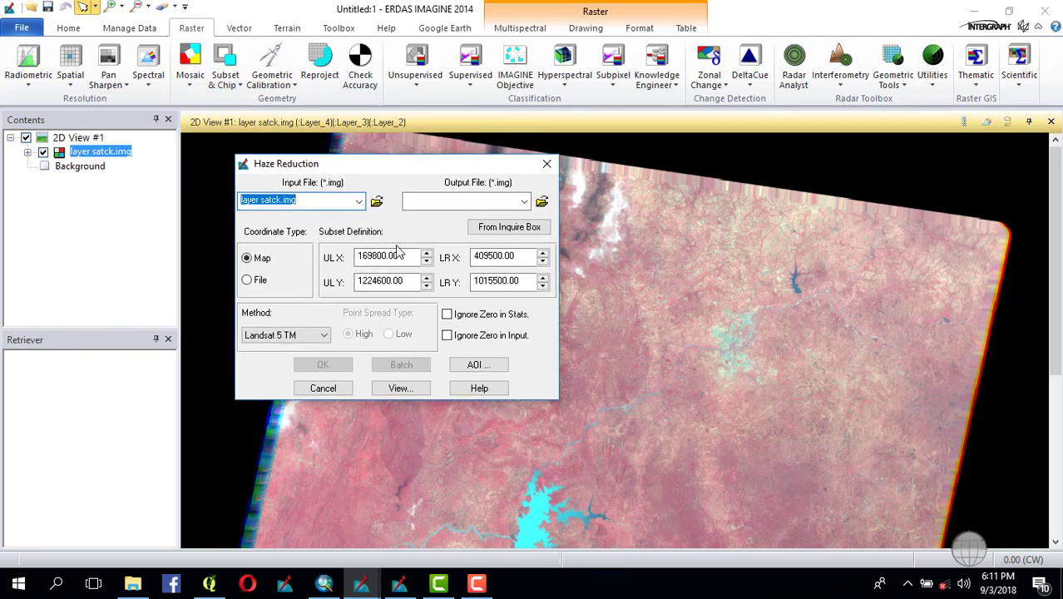
left_click(542, 202)
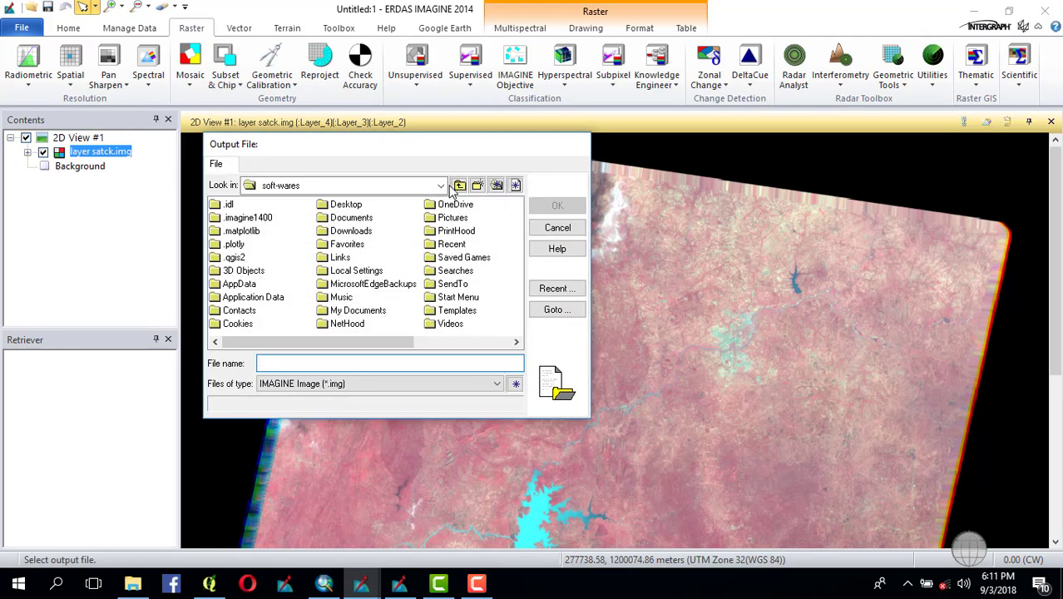
left_click(440, 185)
left_click(351, 204)
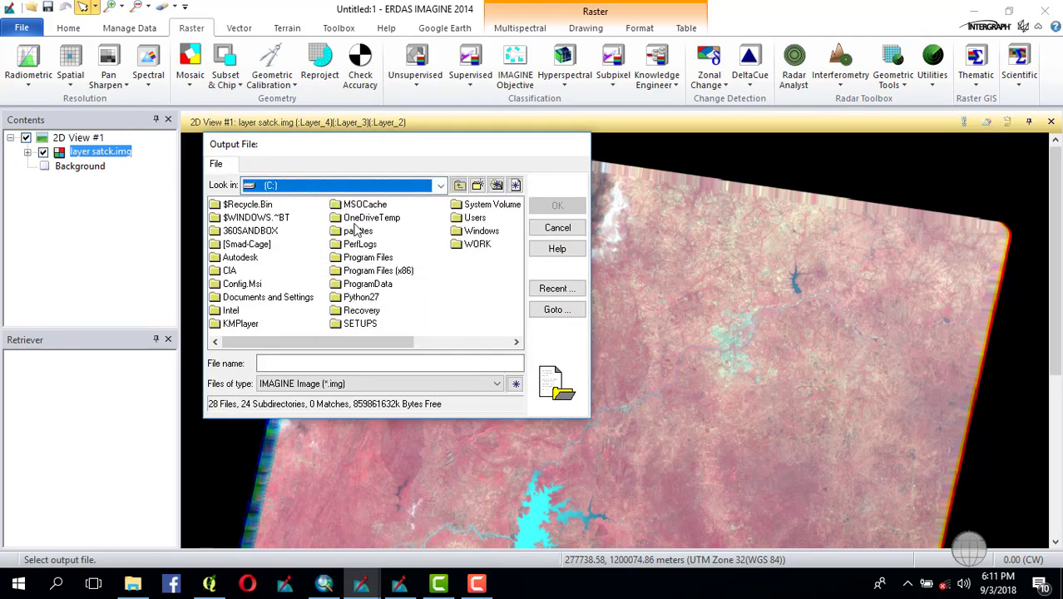
double_click(483, 244)
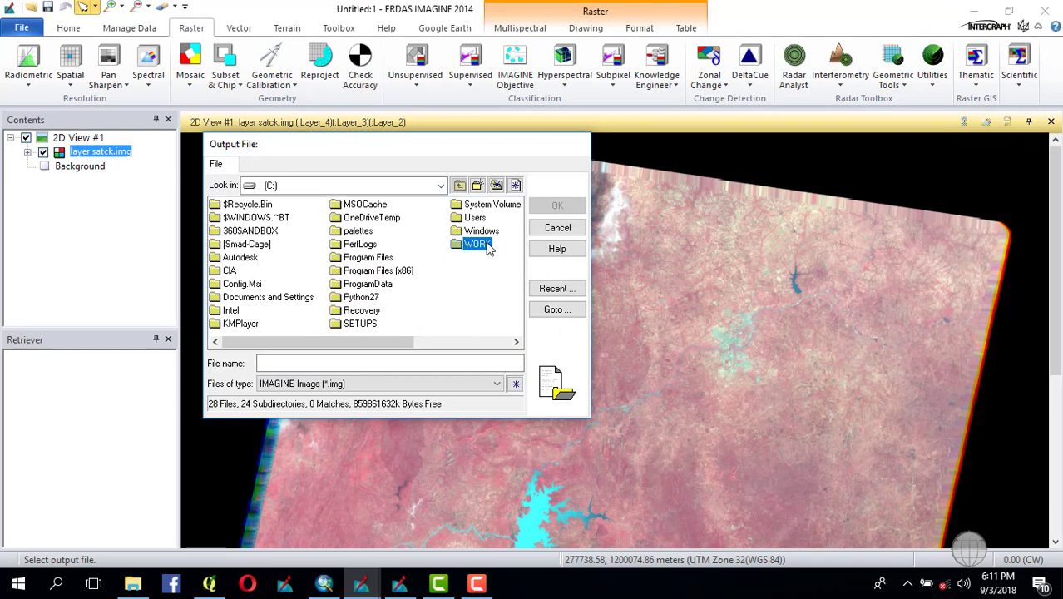
left_click(313, 360)
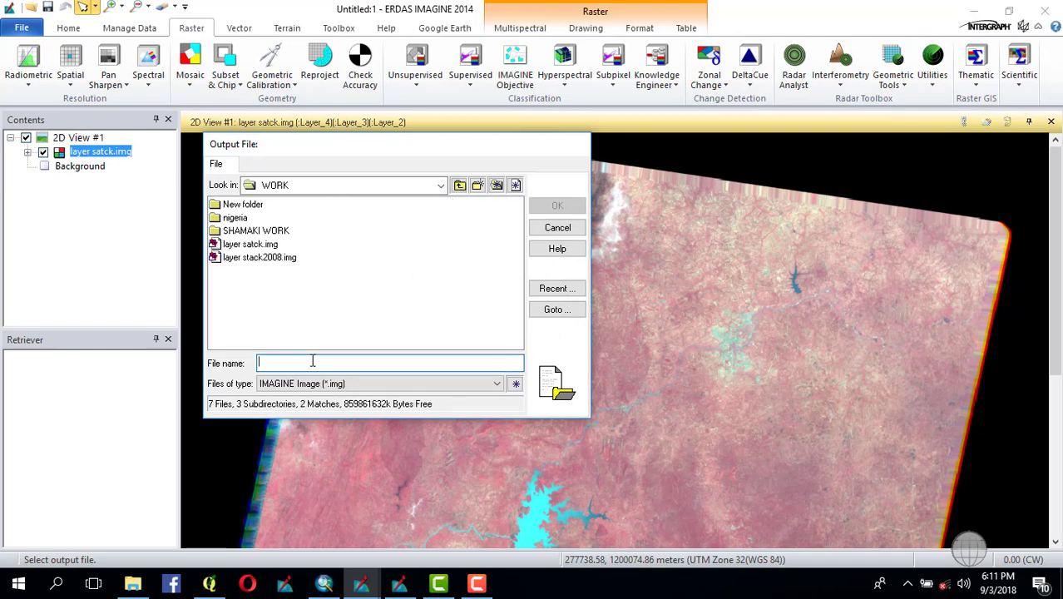
type("2008 HAZ")
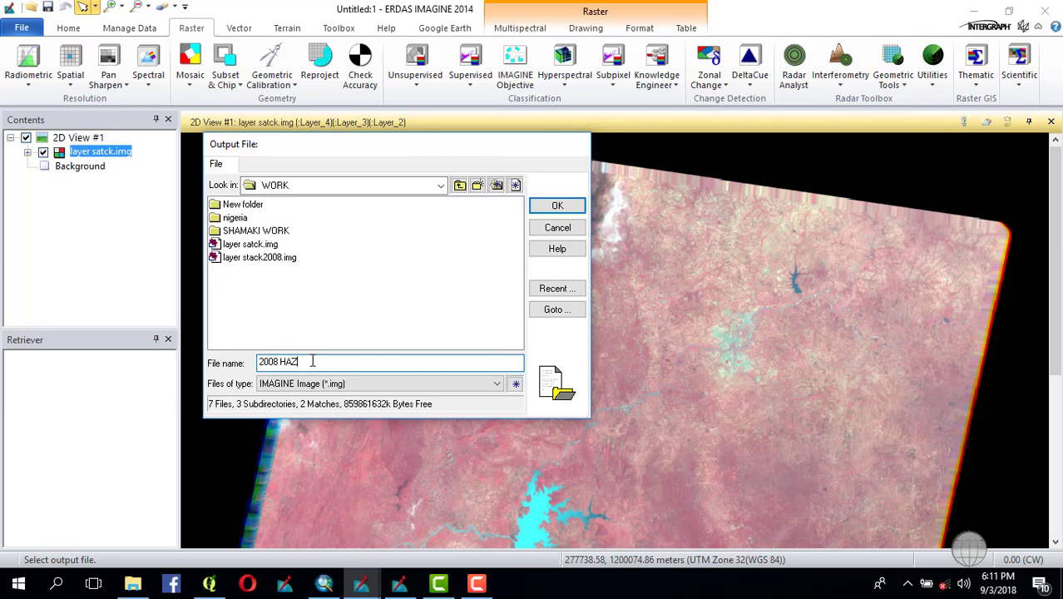
type("E")
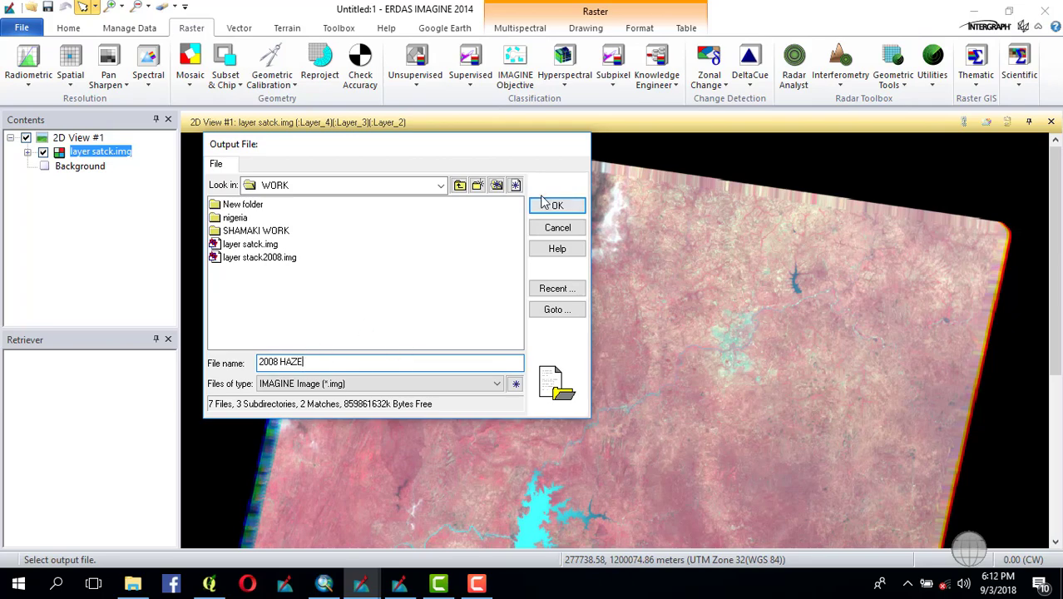
left_click(553, 208)
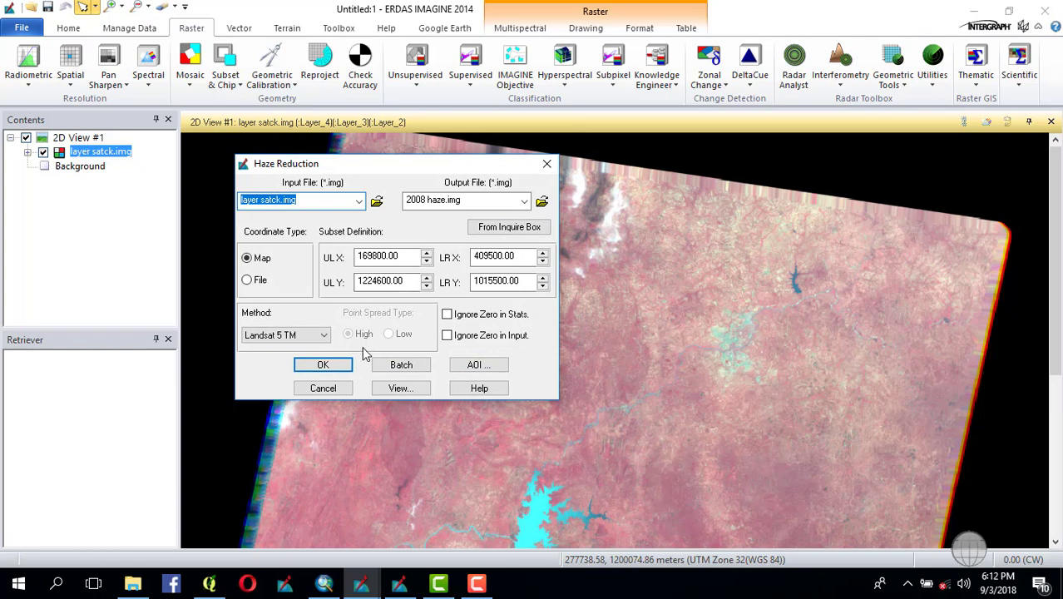
left_click(323, 365)
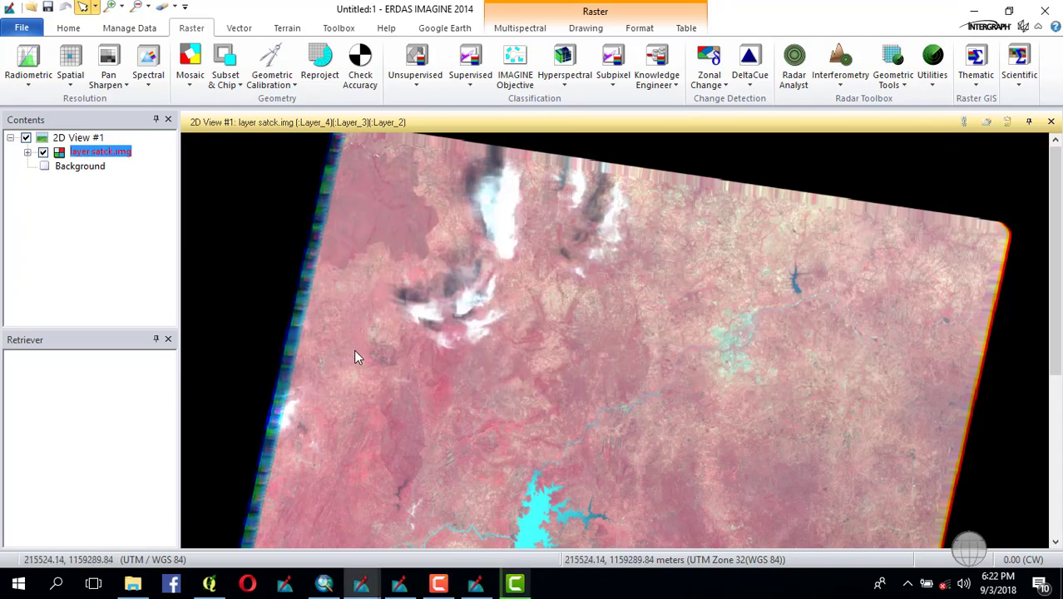
Dismiss the finished tmdehaze.pmdl model from the process list and close the list.
scroll(416, 333, "down", 5)
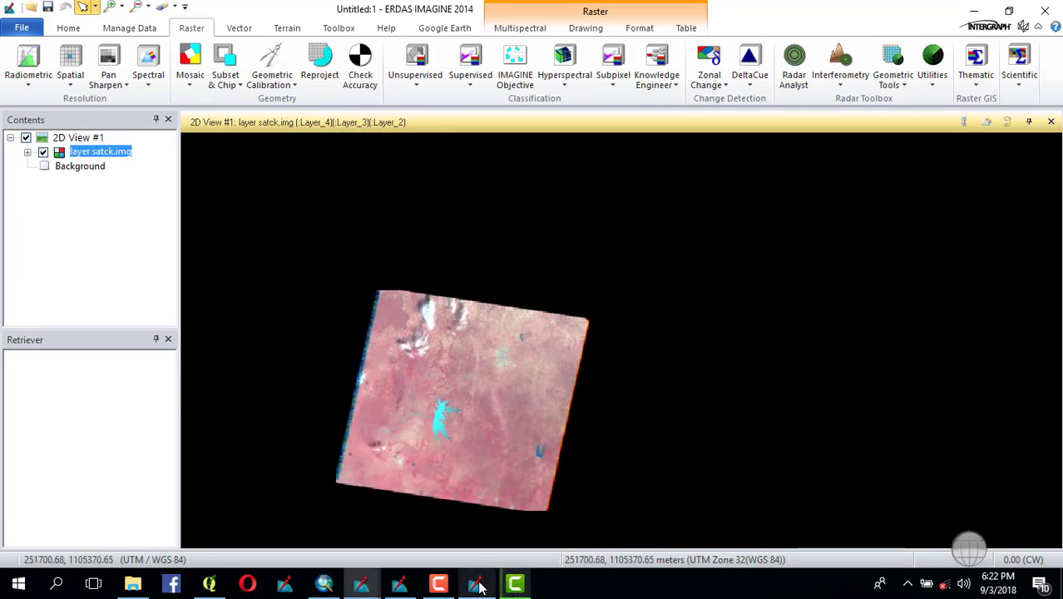
left_click(476, 584)
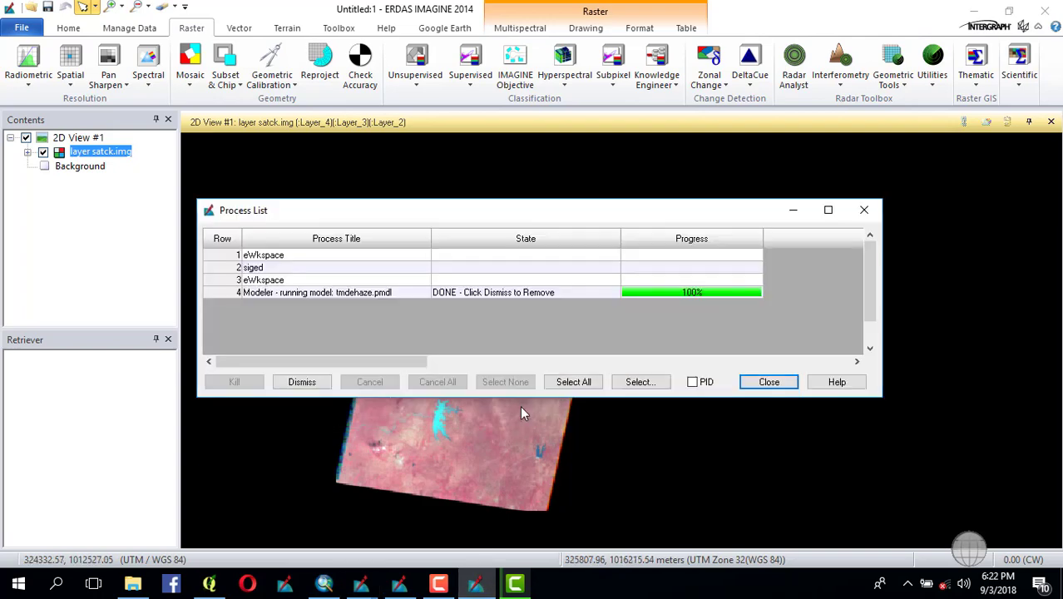
left_click(300, 382)
left_click(781, 388)
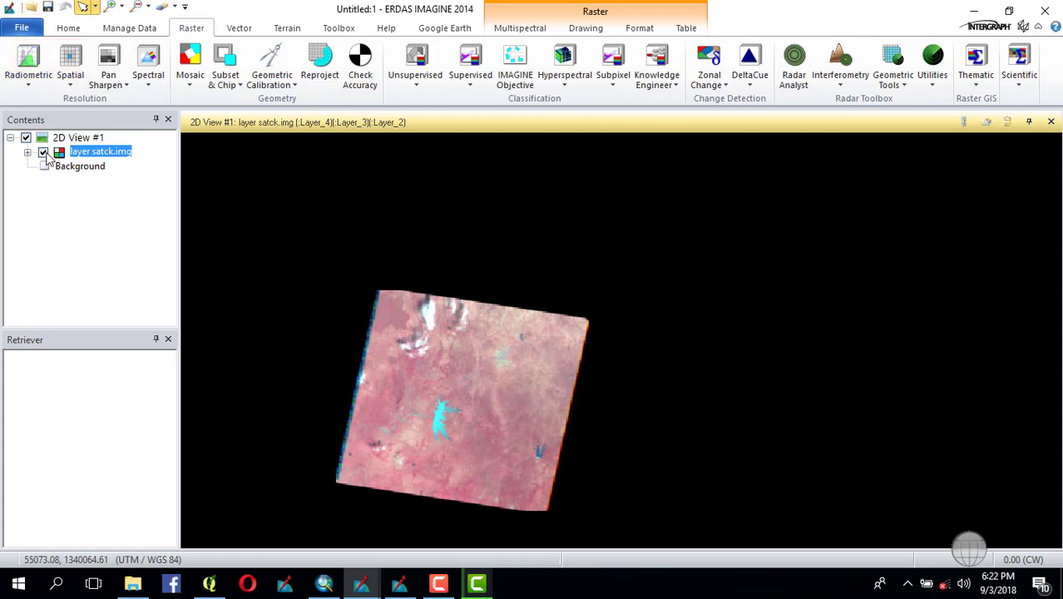
Hide layer satck.img and add haze3.img from the PREPROCESING\2008 folder under C:\WORK to the 2D view.
left_click(44, 153)
left_click(30, 8)
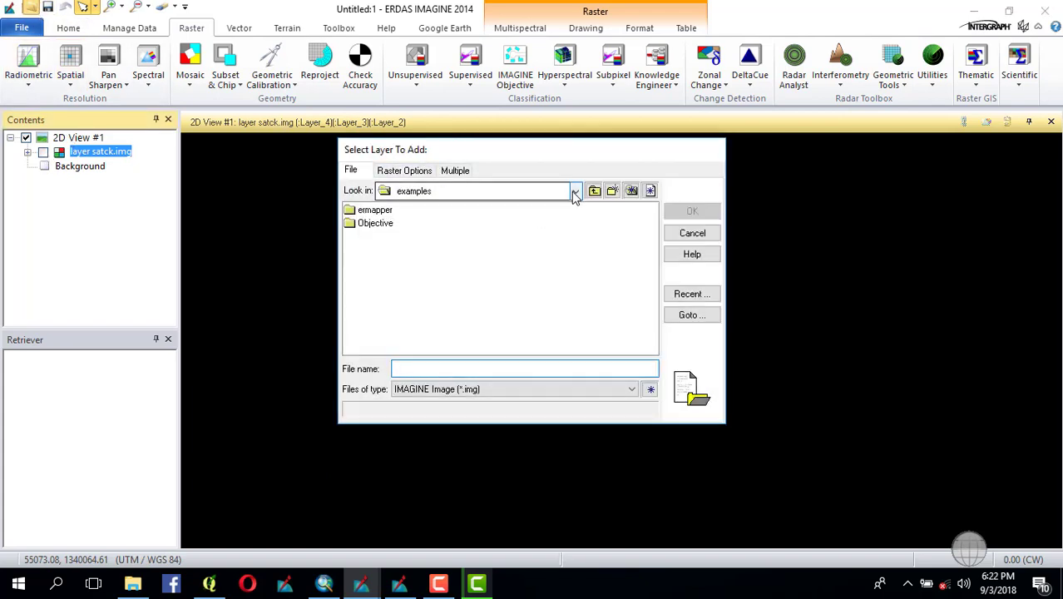
left_click(575, 191)
left_click(434, 208)
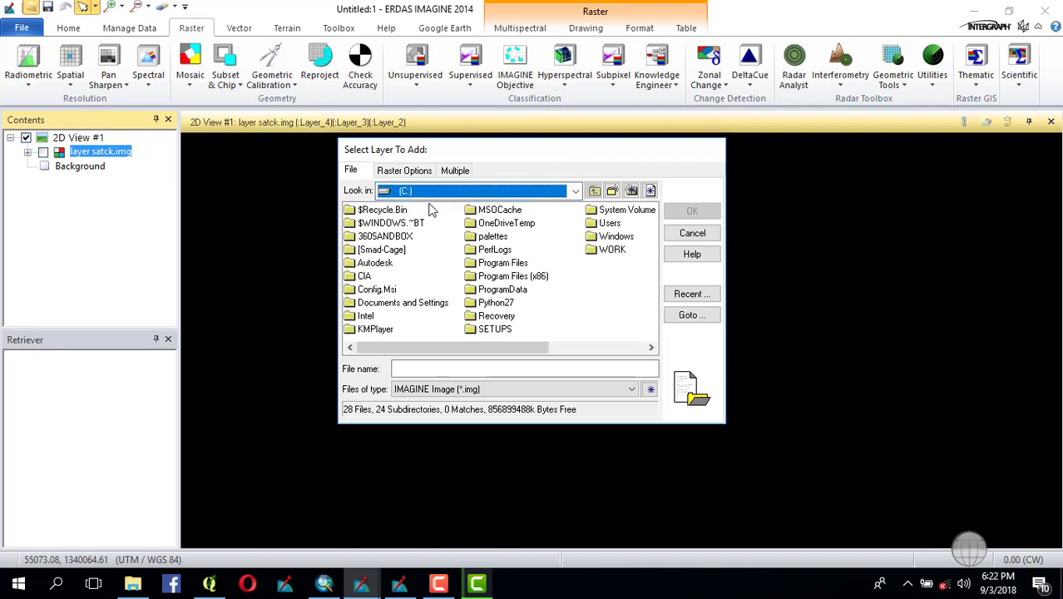
double_click(611, 249)
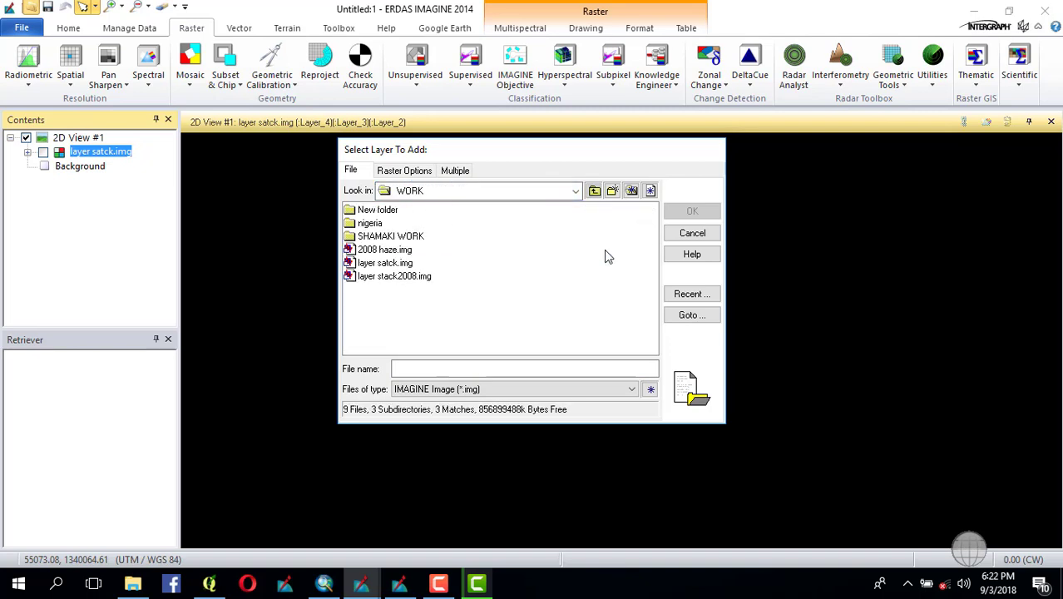
double_click(389, 239)
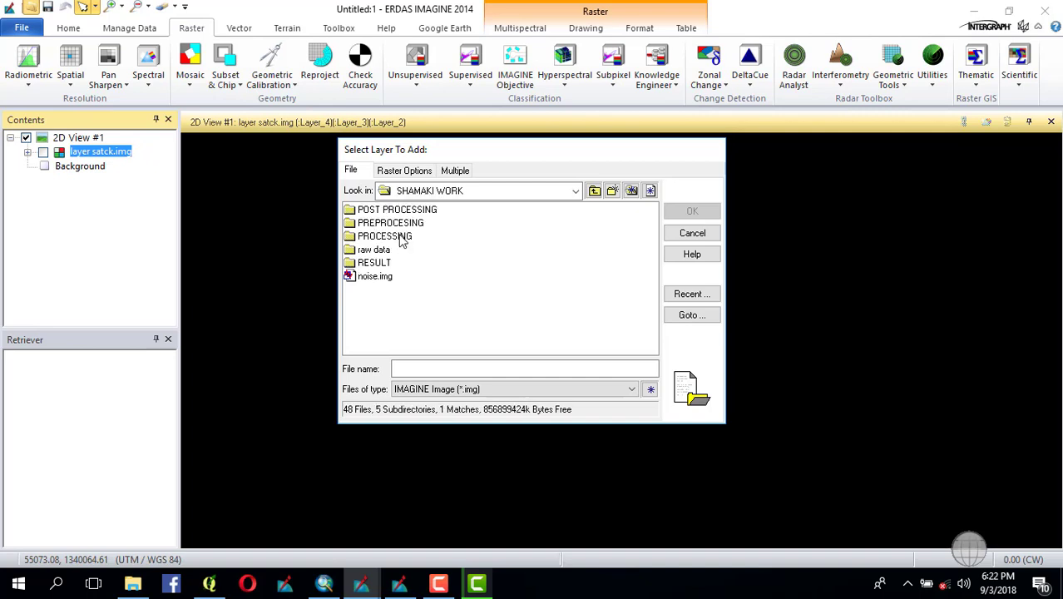
double_click(381, 223)
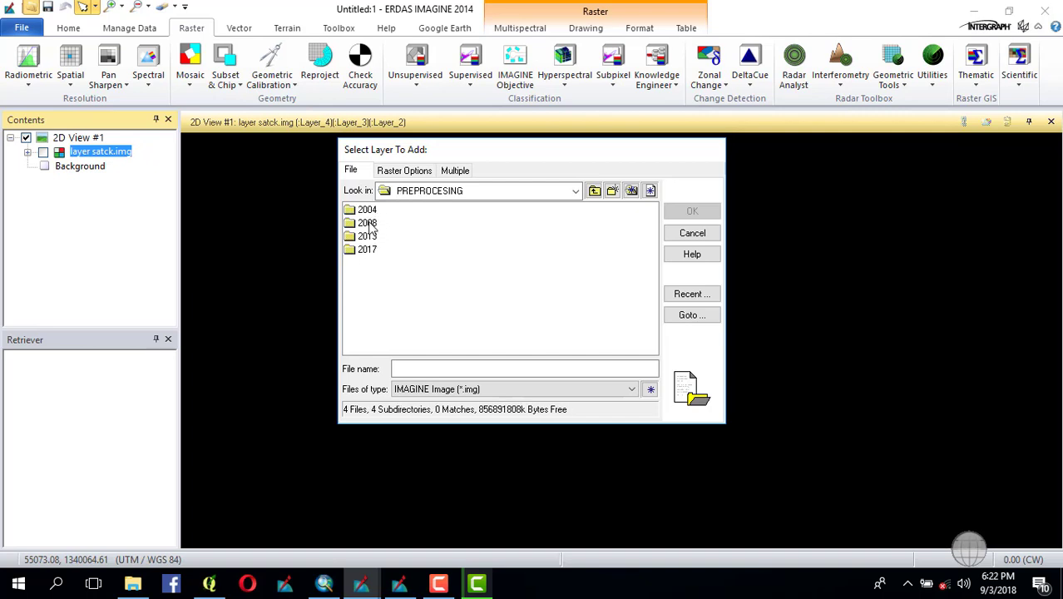
double_click(368, 223)
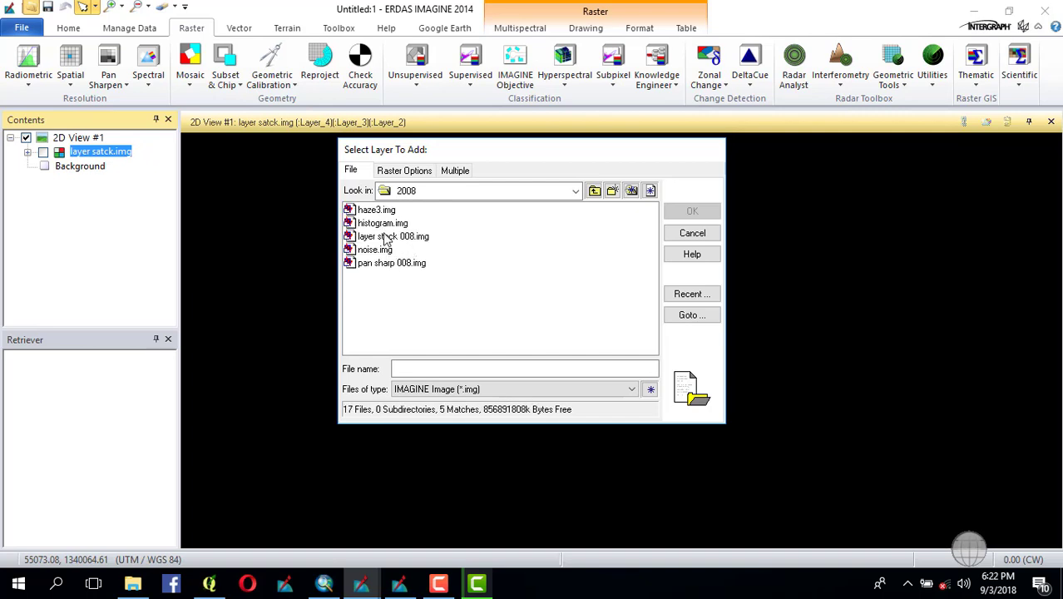
left_click(376, 212)
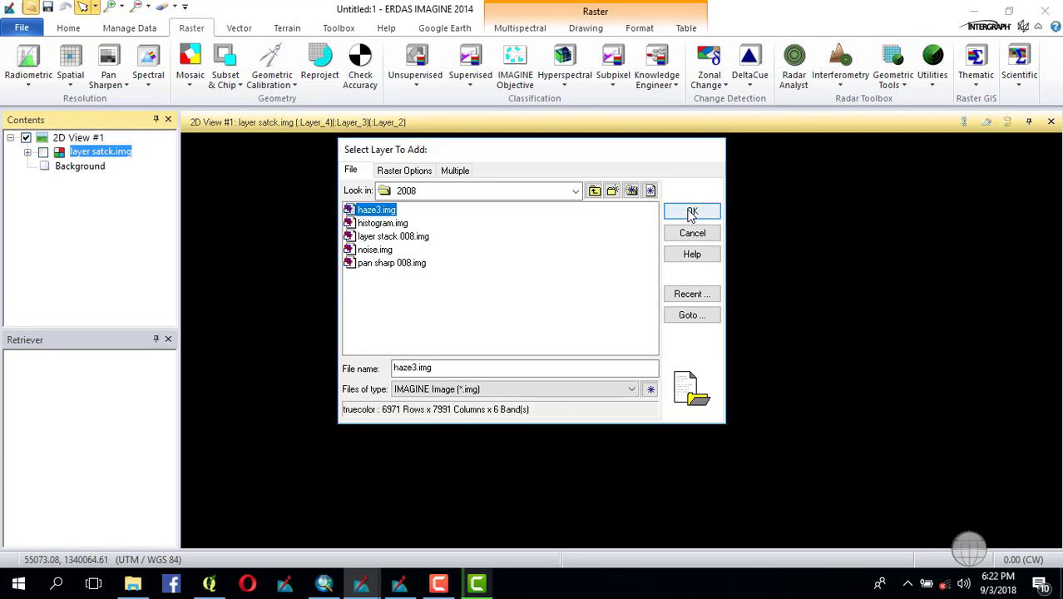
left_click(691, 210)
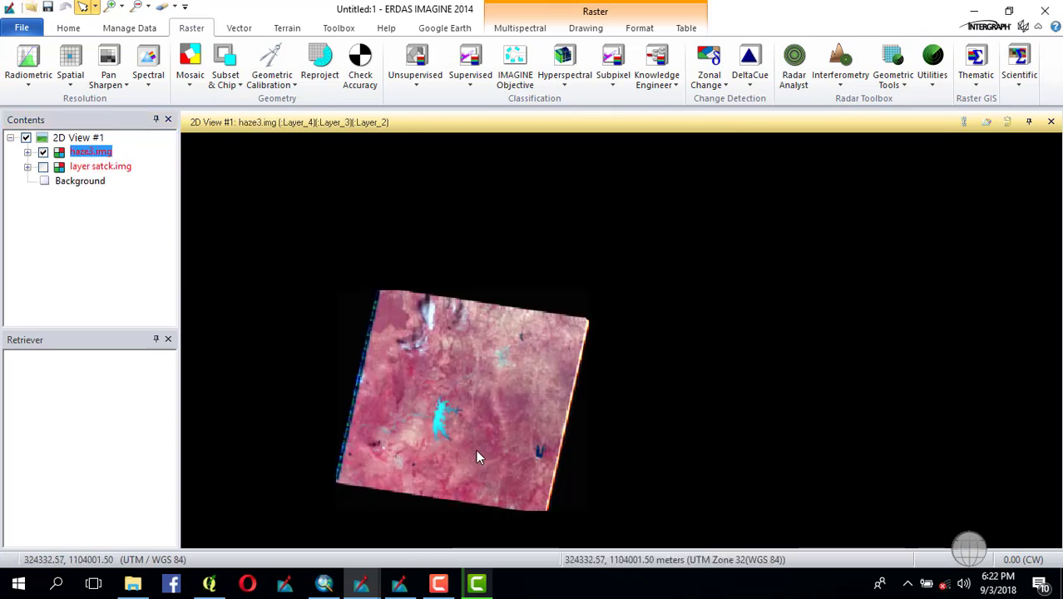
Examine the haze-reduced haze3.img image up close around the clouds and lakes.
scroll(418, 491, "up", 5)
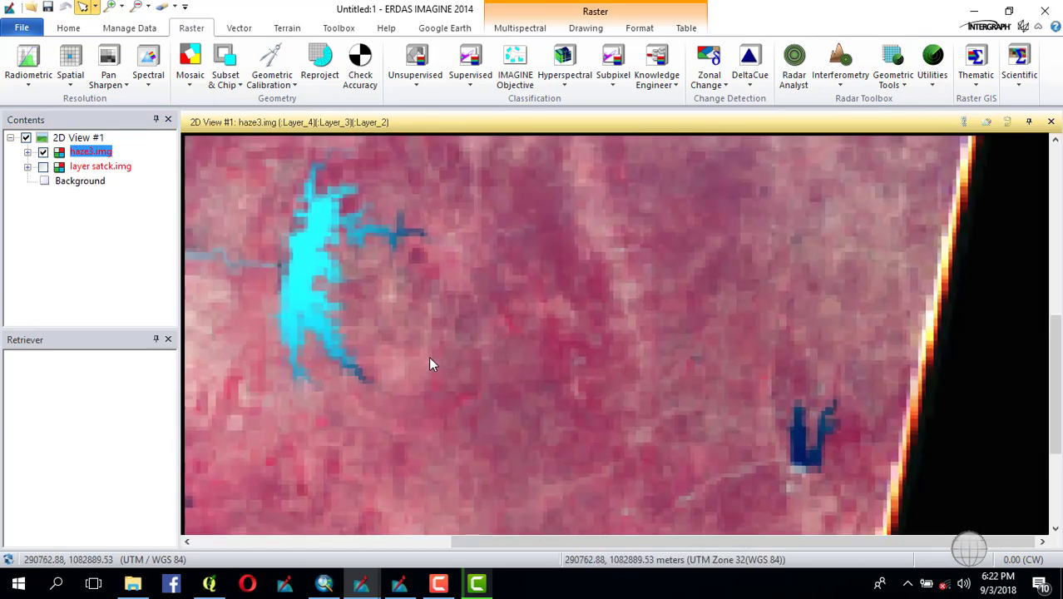
left_click_drag(410, 321, 624, 464)
left_click_drag(562, 321, 578, 404)
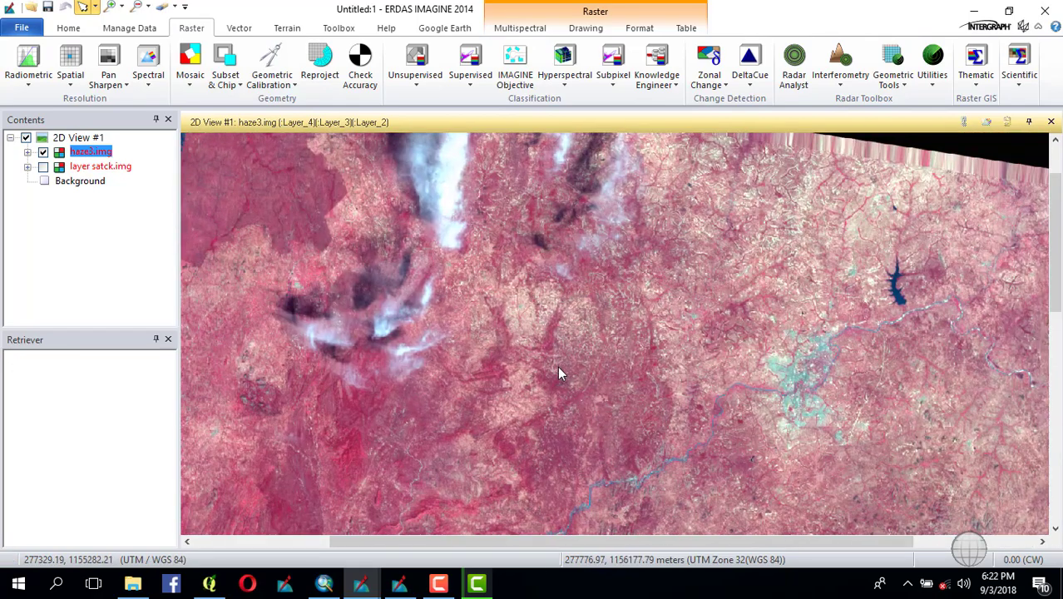
left_click_drag(557, 366, 462, 420)
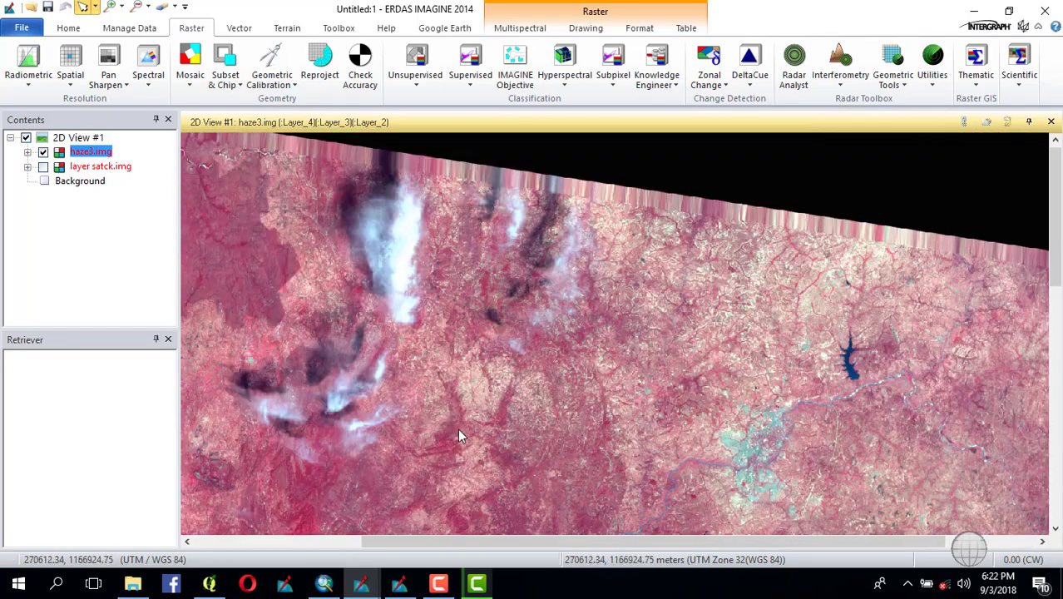
scroll(374, 425, "up", 3)
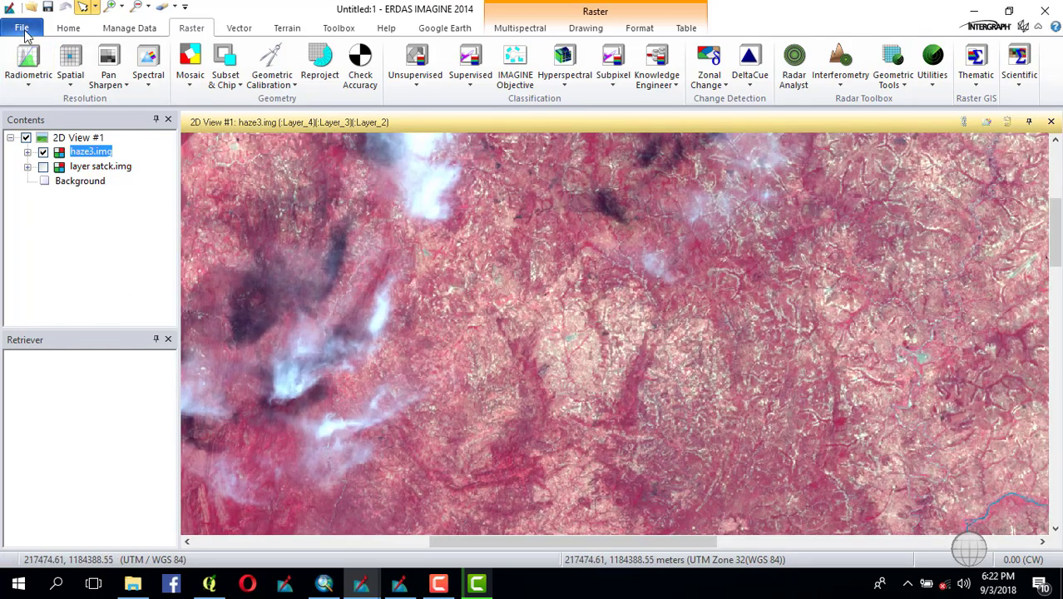
left_click(23, 31)
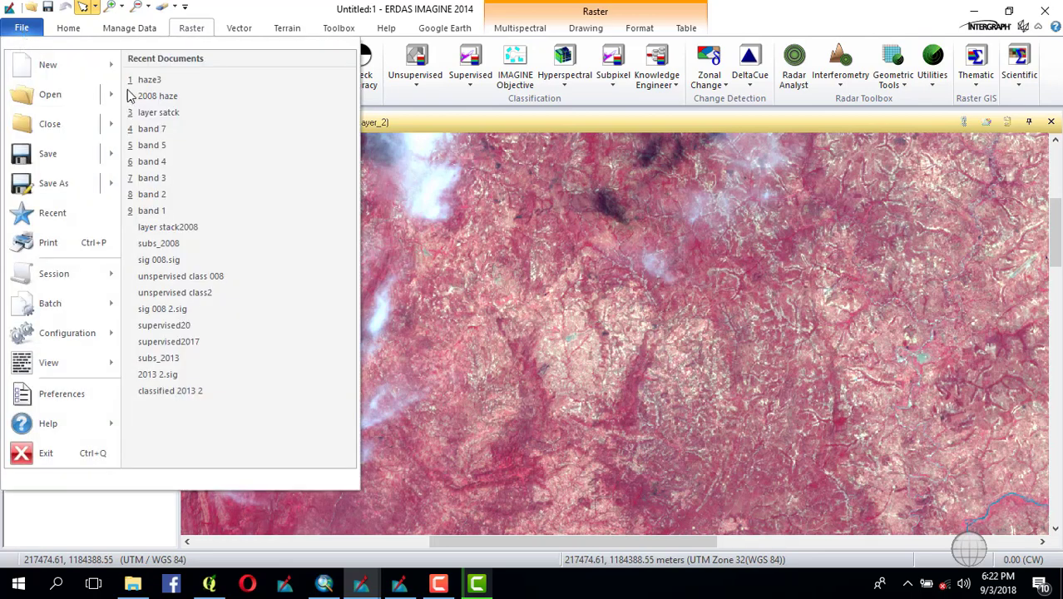
mouse_move(46, 73)
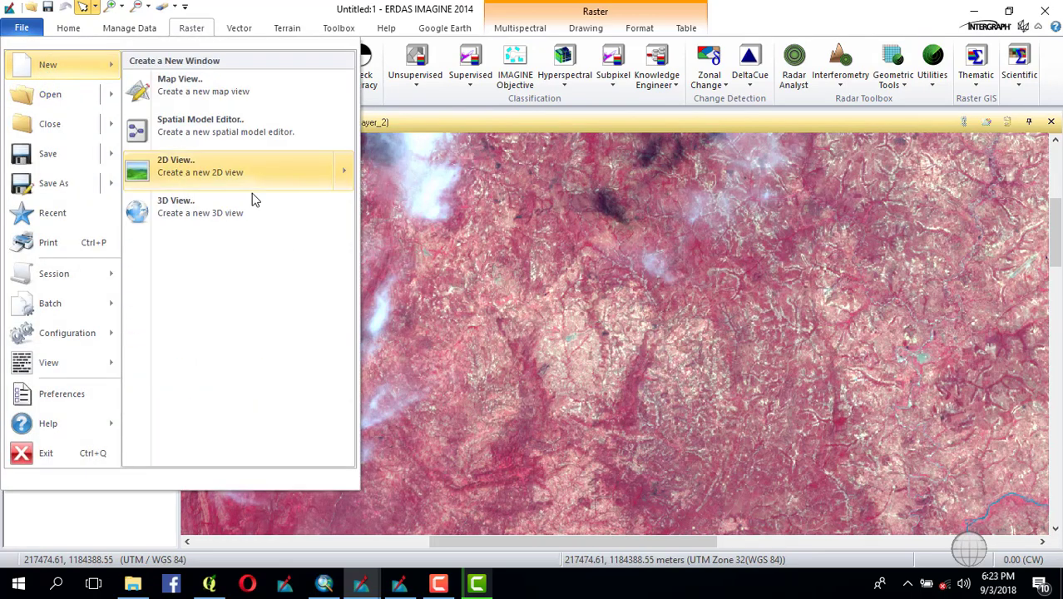
left_click(172, 146)
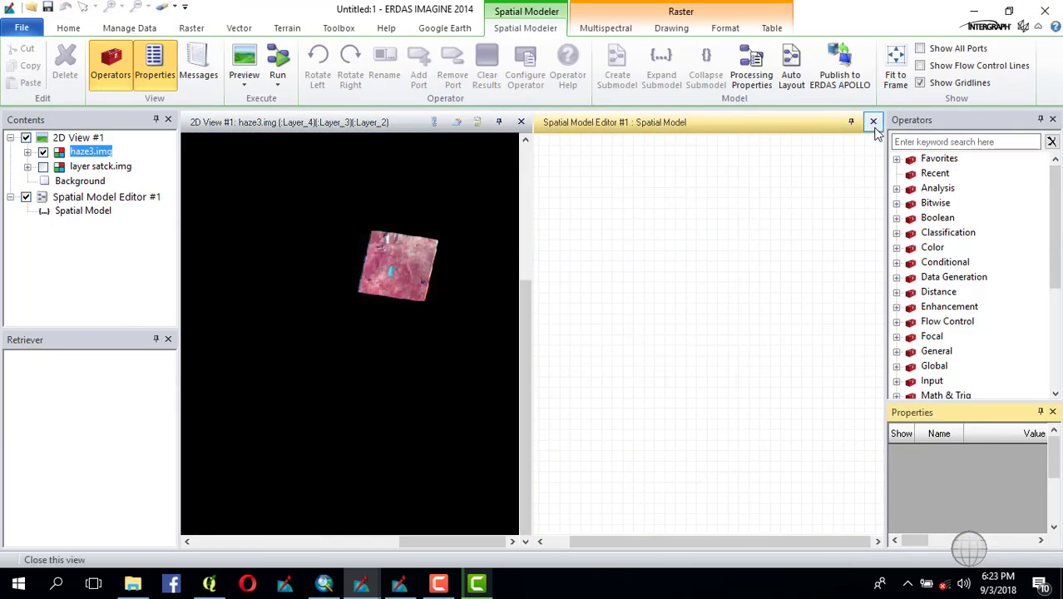
left_click(874, 123)
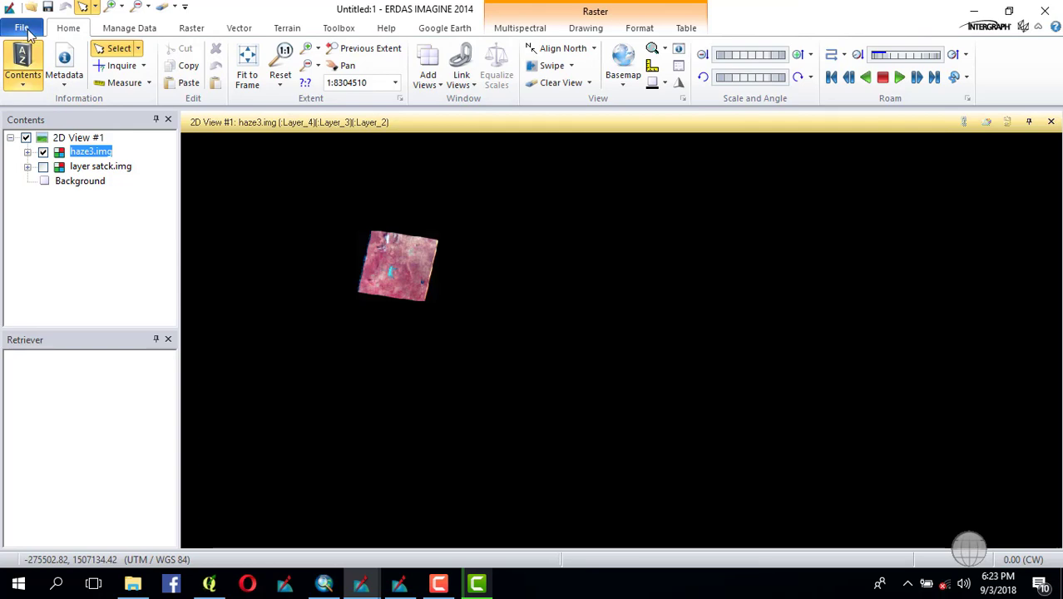
Open a second 2D view and copy the haze3.img layer into it from 2D View #1.
left_click(23, 28)
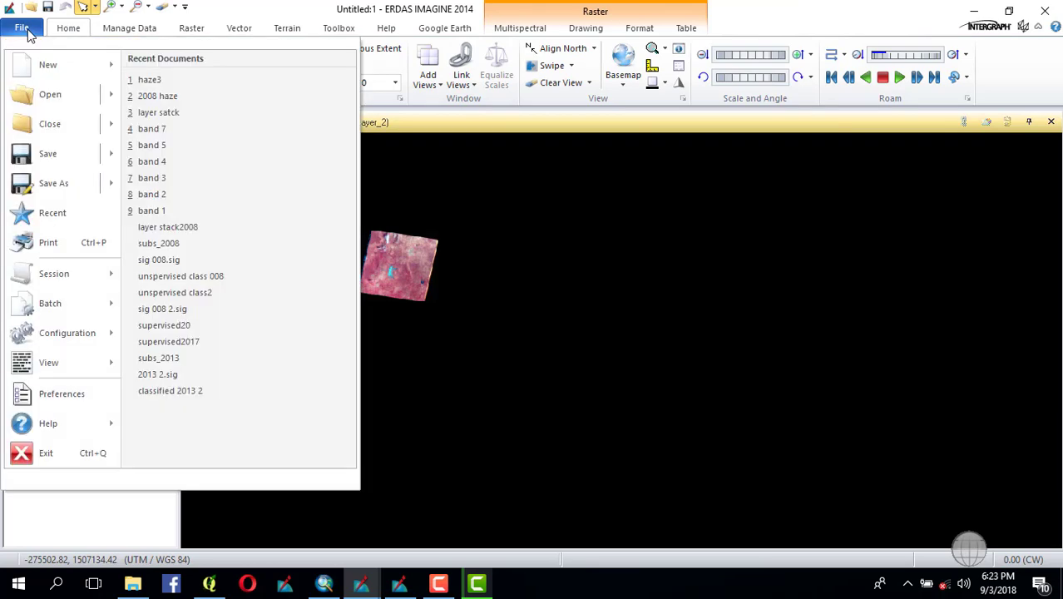
mouse_move(77, 66)
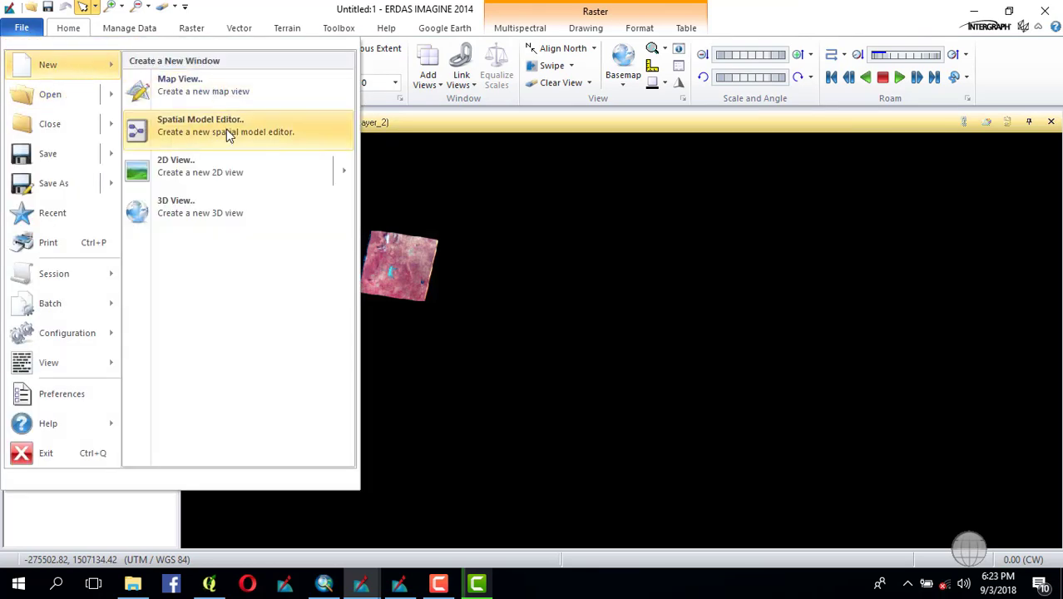
left_click(209, 170)
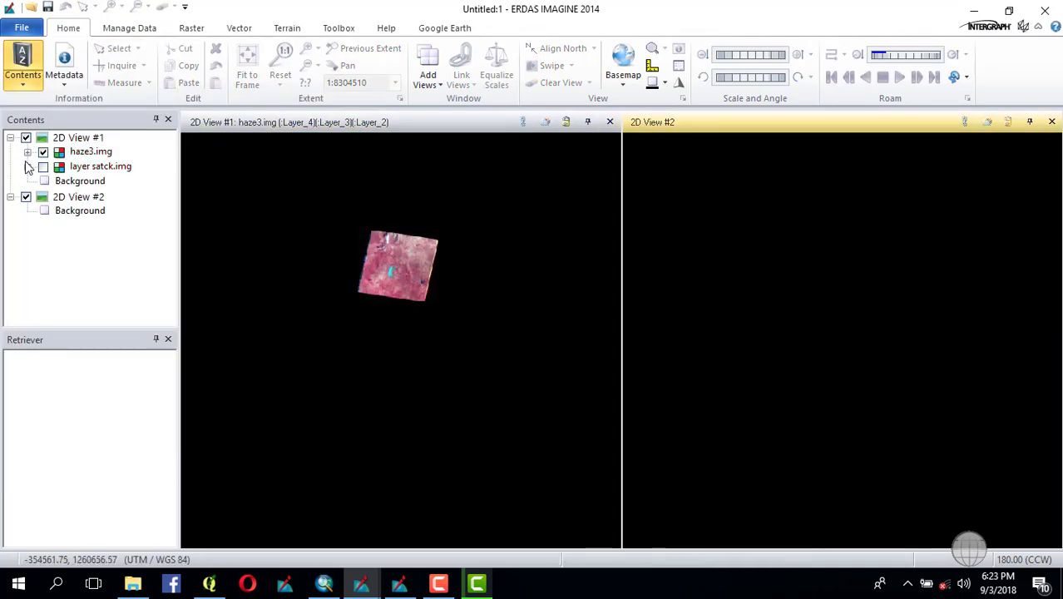
left_click_drag(87, 159, 78, 220)
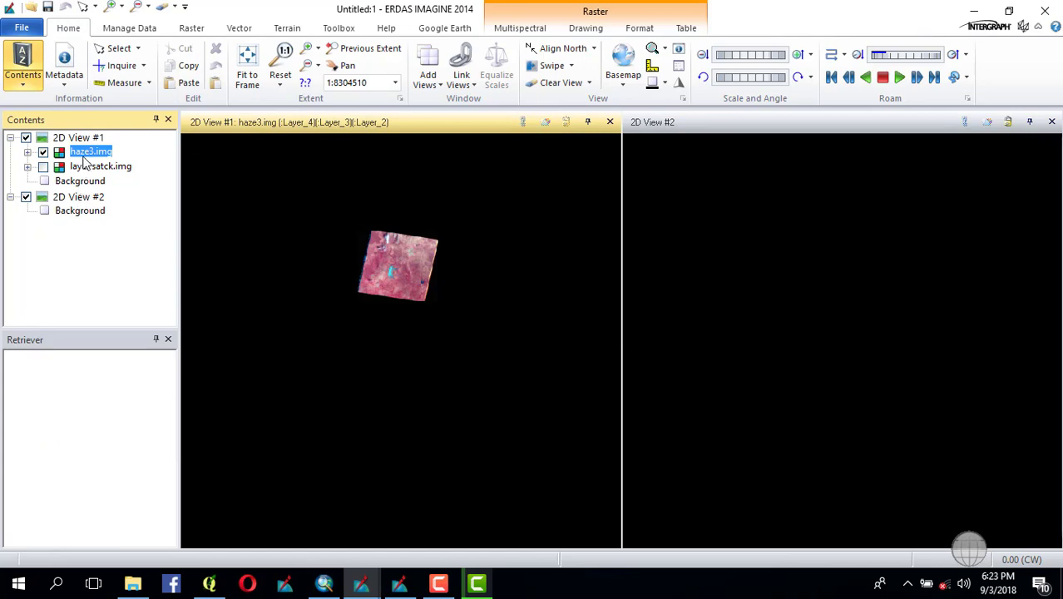
left_click_drag(84, 170, 79, 199)
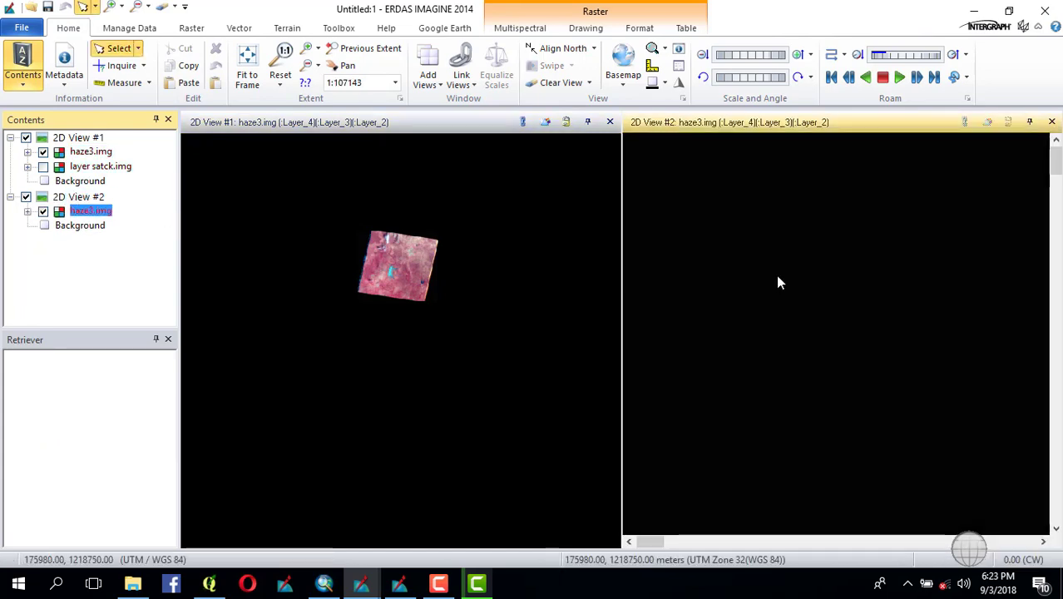
Show layer satck.img and hide haze3.img in 2D View #1, and fit haze3.img to the window in 2D View #2.
left_click(43, 166)
left_click(43, 151)
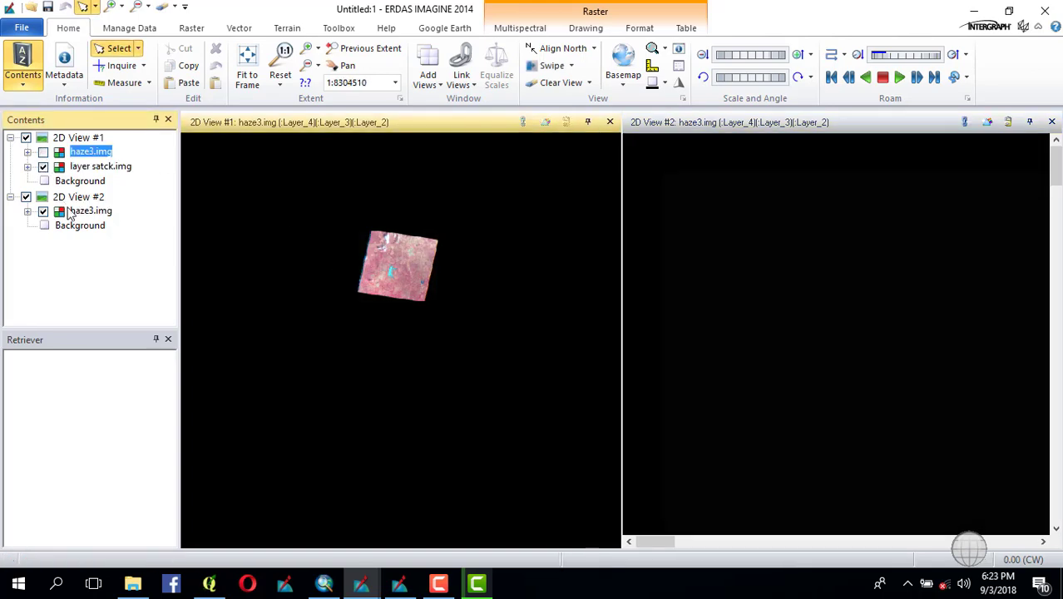
right_click(69, 212)
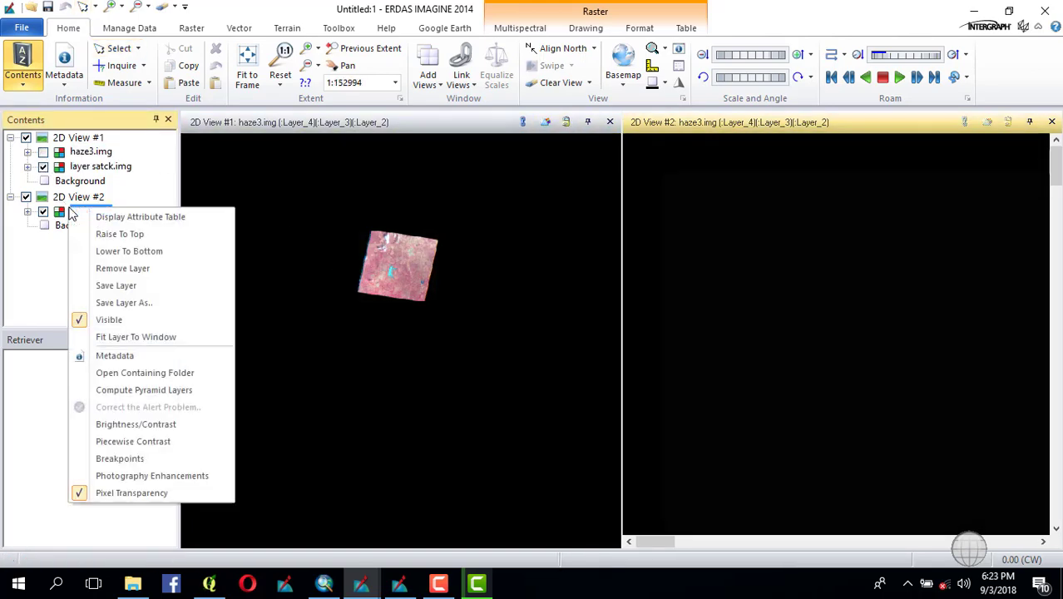
left_click(130, 337)
Compare the clouds and surrounding terrain in layer satck.img with the haze-reduced haze3.img in the two views.
scroll(396, 249, "up", 3)
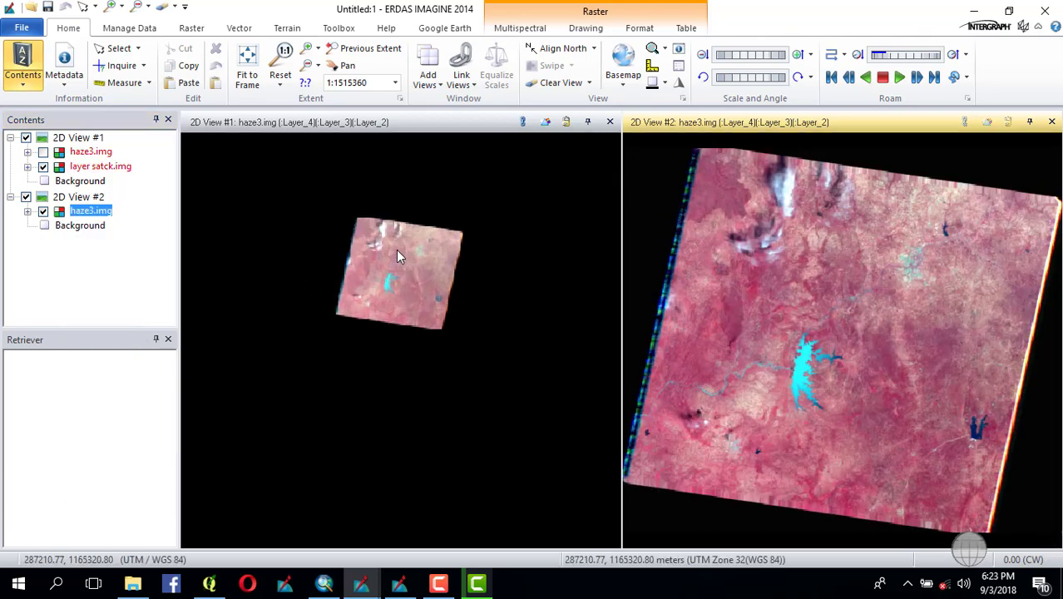
left_click(393, 300)
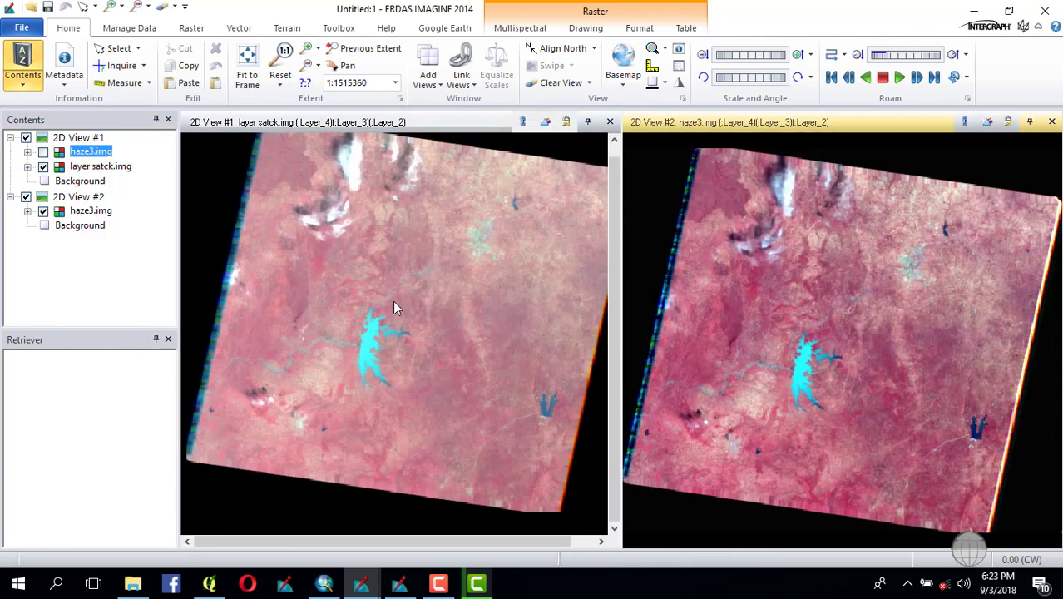
scroll(795, 228, "up", 3)
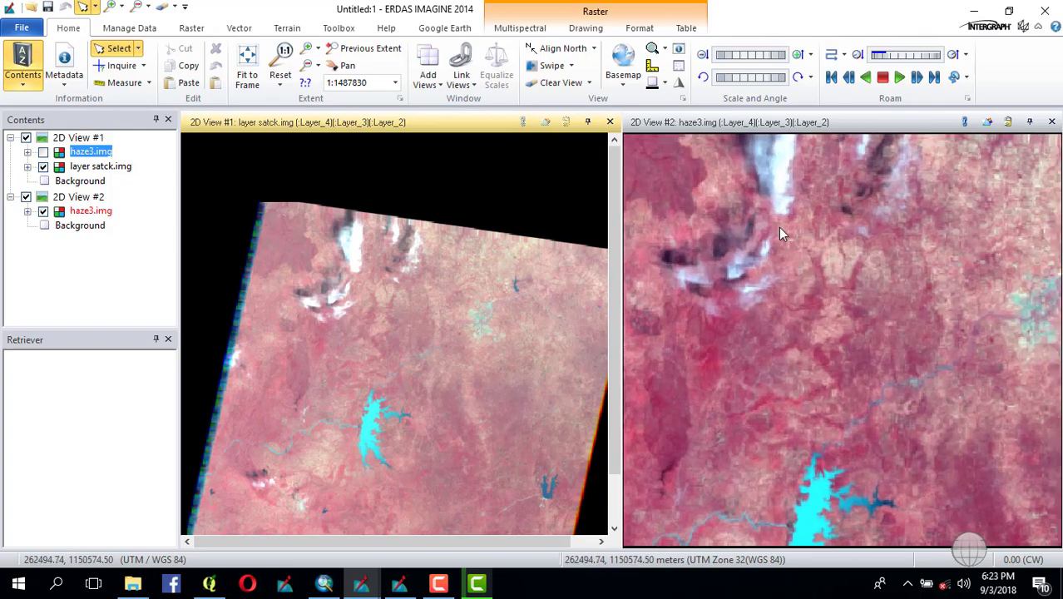
scroll(770, 246, "up", 2)
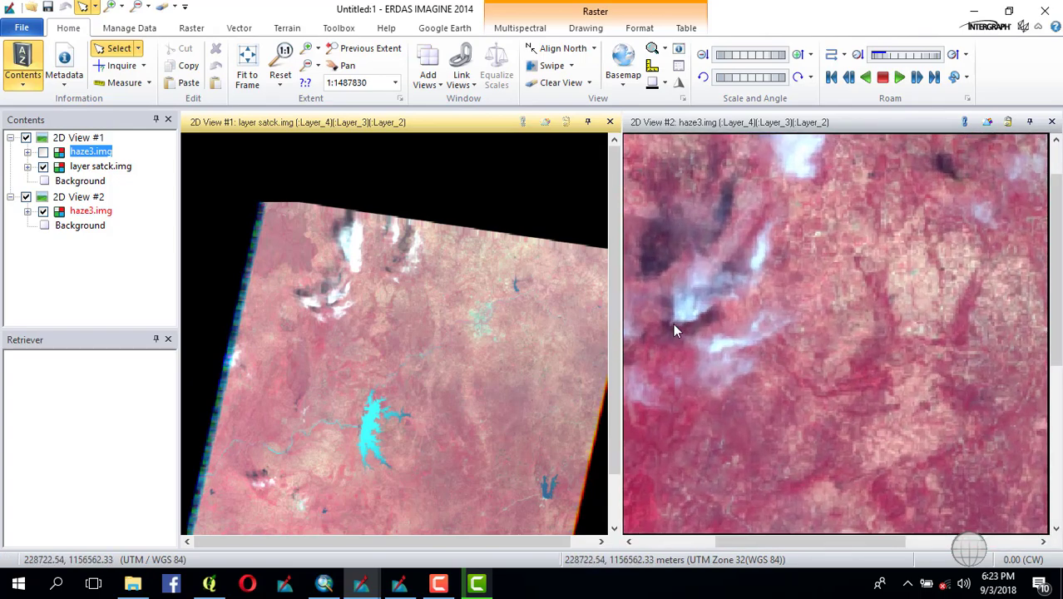
scroll(336, 299, "up", 4)
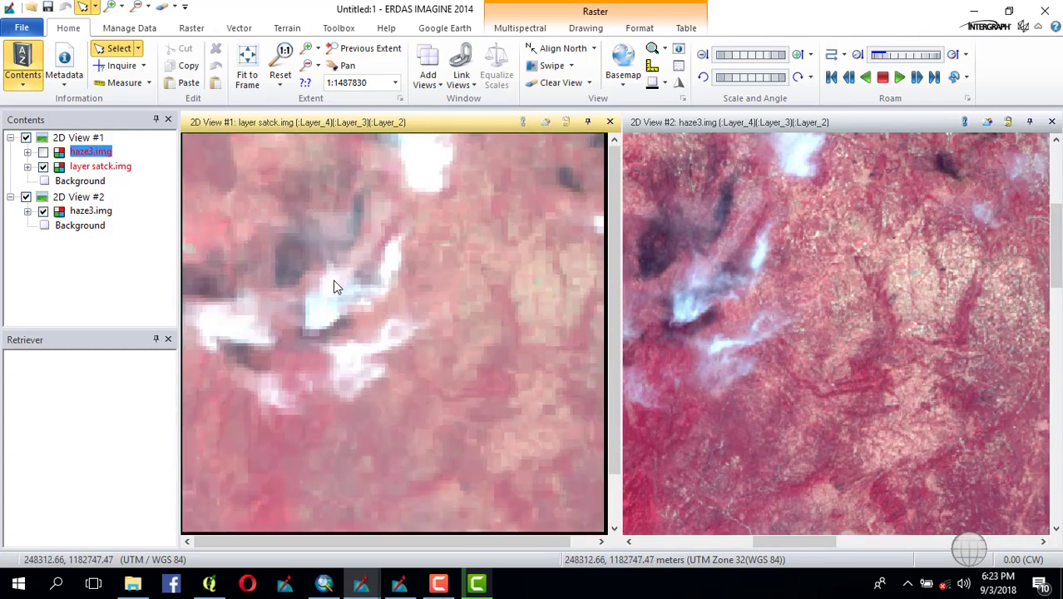
left_click_drag(430, 312, 564, 318)
left_click_drag(407, 426, 279, 501)
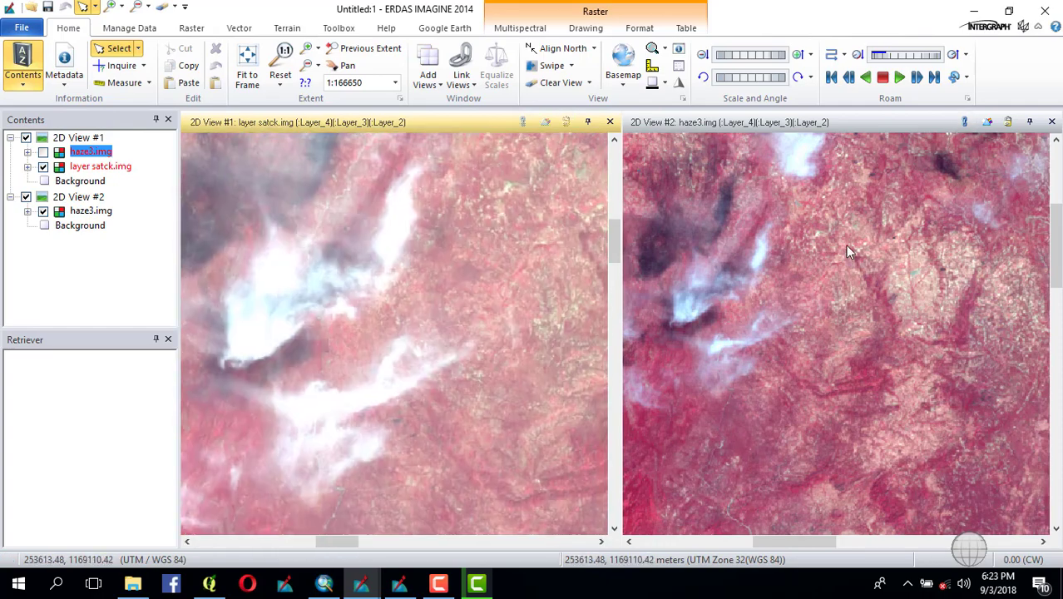
left_click(845, 247)
scroll(853, 341, "up", 2)
left_click_drag(852, 341, 742, 269)
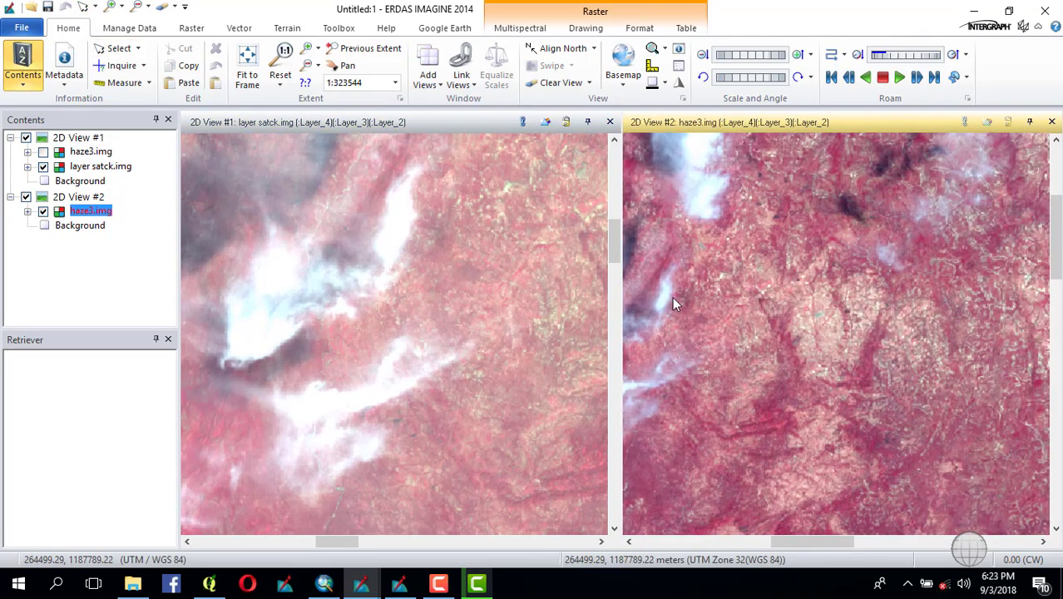
left_click_drag(935, 245, 907, 355)
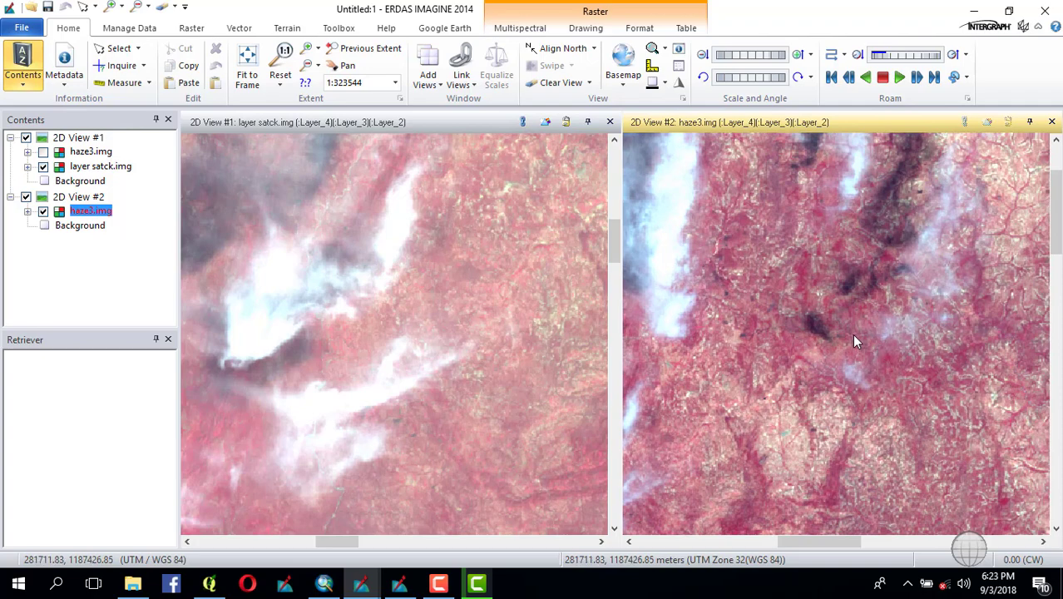
scroll(849, 331, "down", 3)
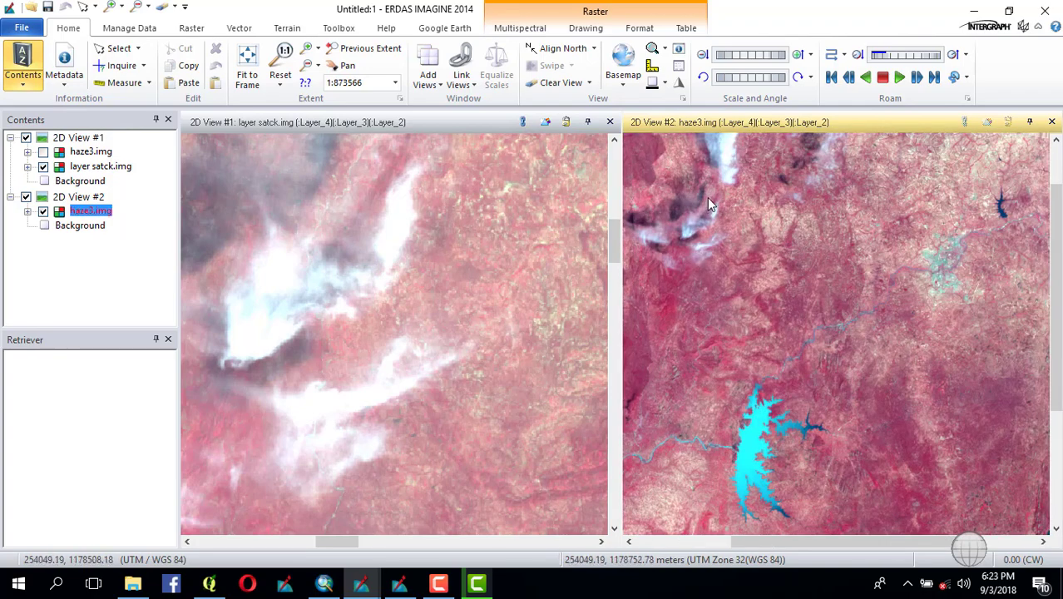
scroll(701, 246, "down", 1)
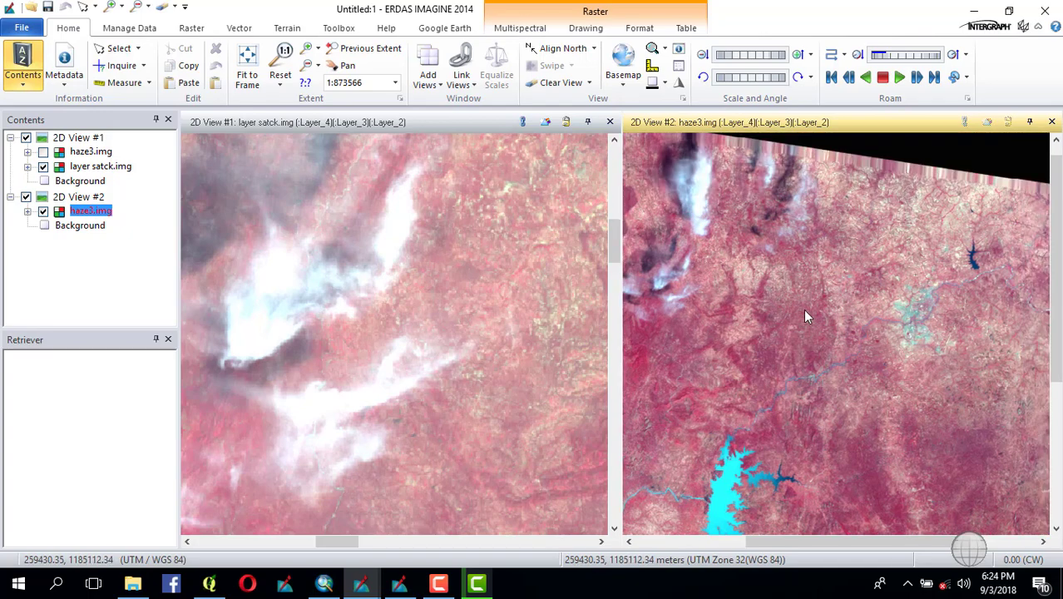
scroll(803, 250, "down", 3)
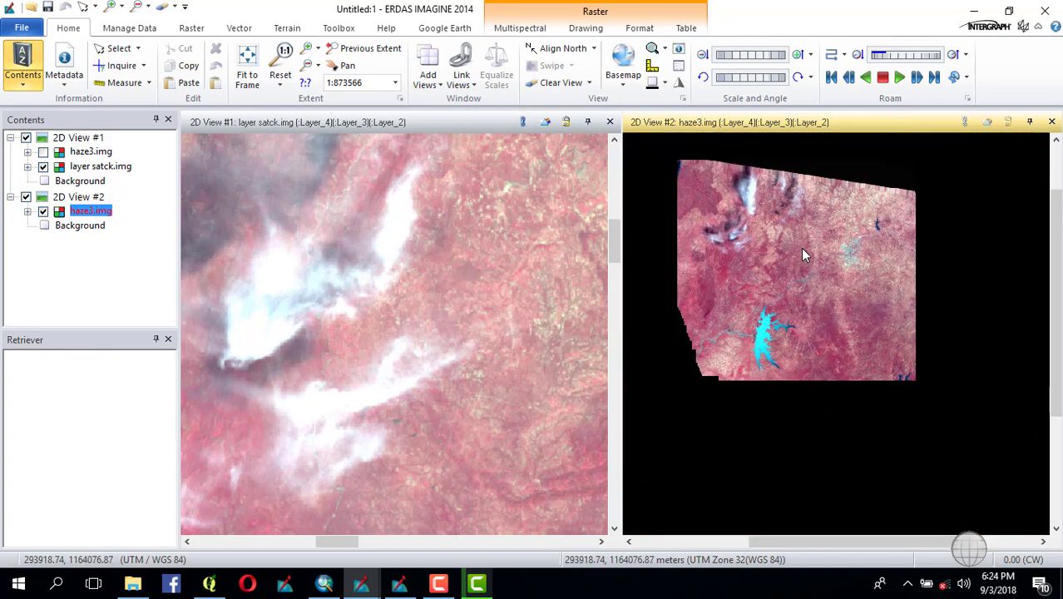
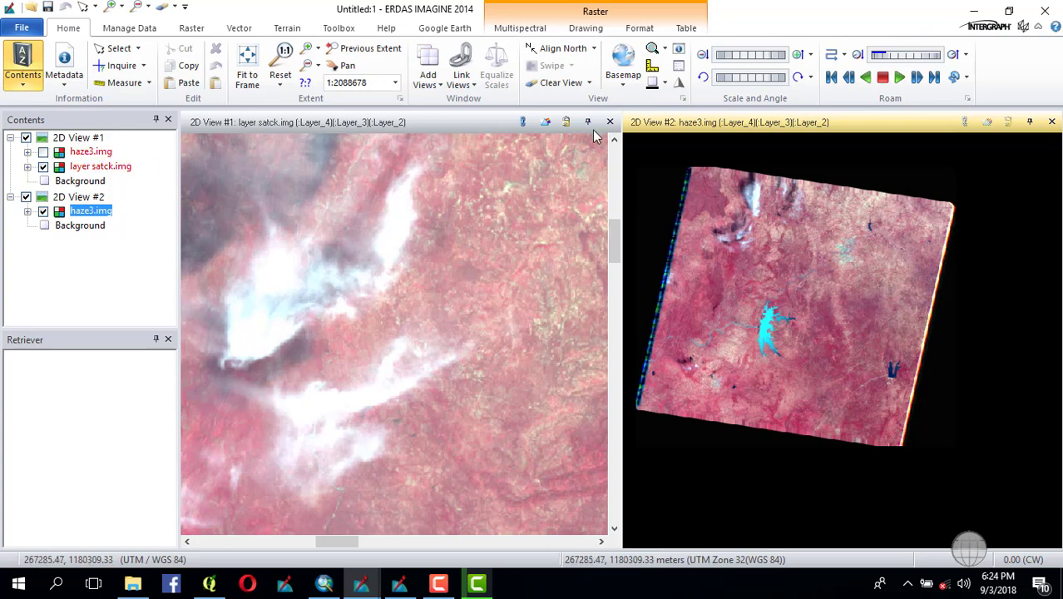
Redisplay haze3.img over layer satck.img in 2D View #1 for comparison, and close that view.
left_click(43, 153)
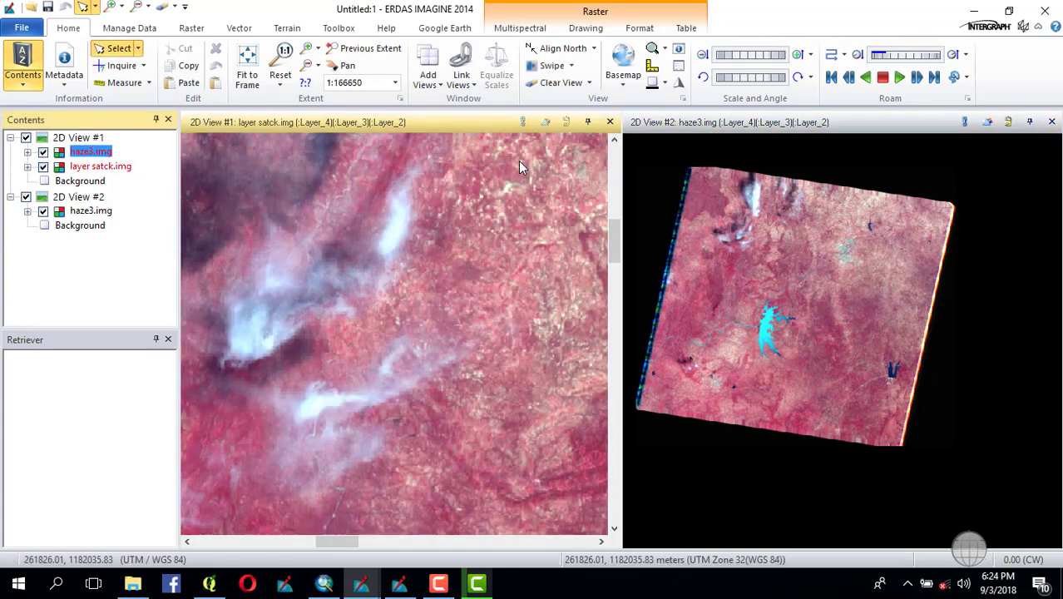
left_click(612, 122)
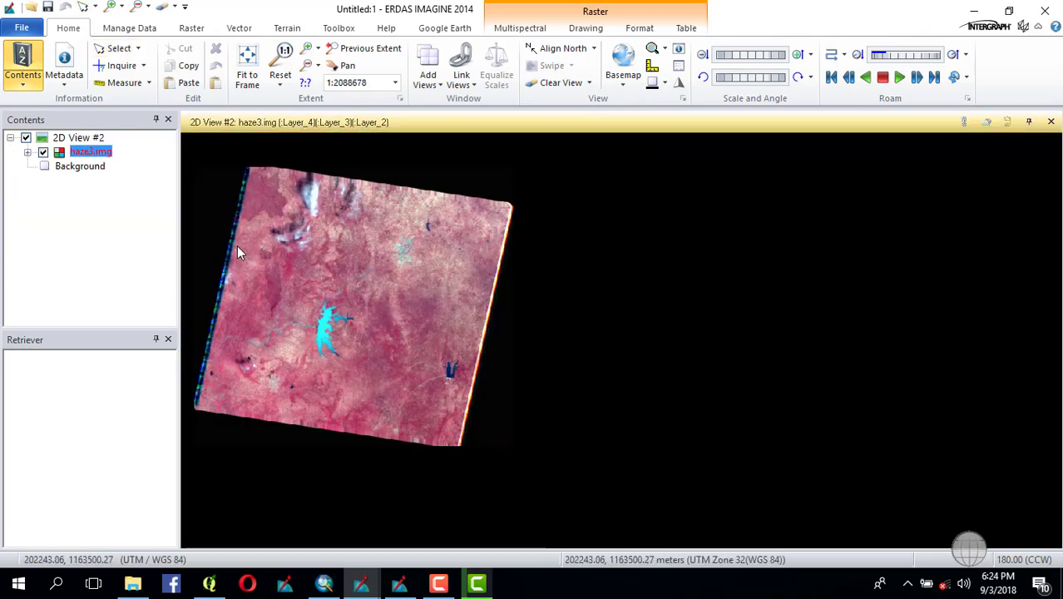
scroll(330, 237, "up", 3)
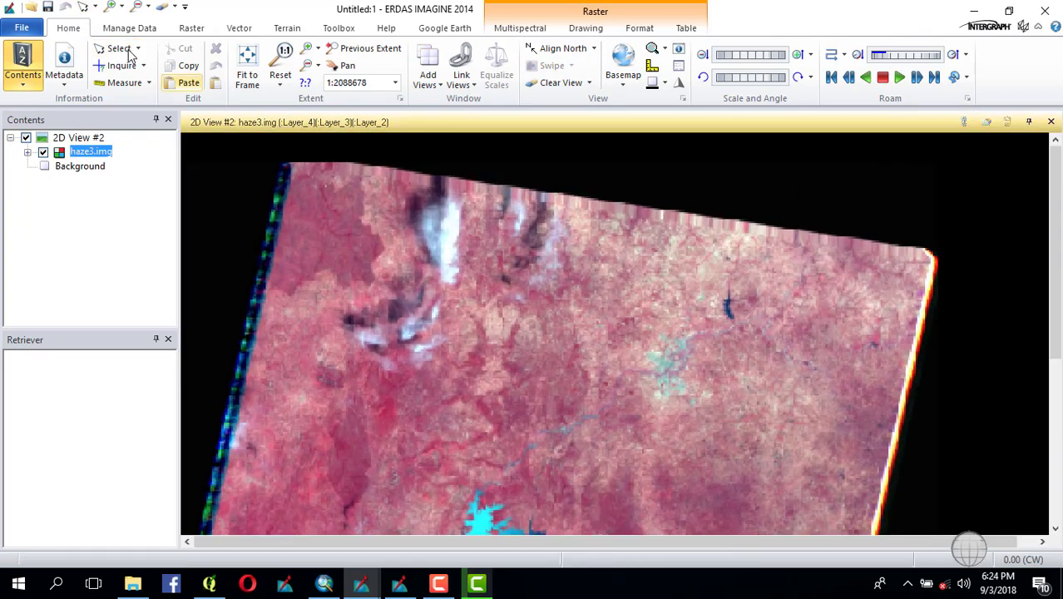
Run Noise Reduction on haze3.img with the output saved as NOISE in C:\WORK, and minimize the process list.
left_click(192, 30)
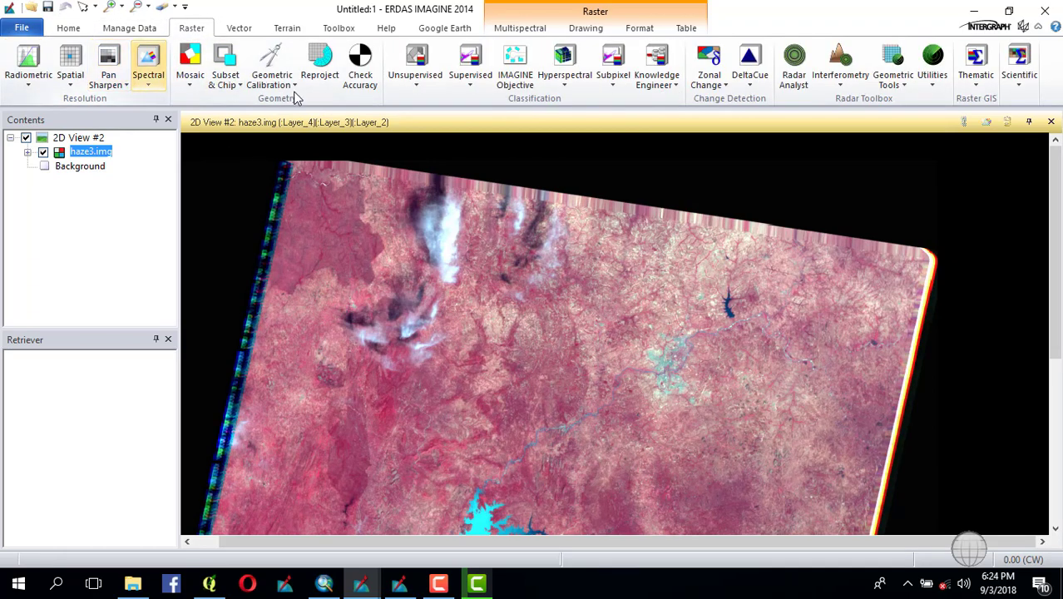
left_click(30, 83)
left_click(69, 179)
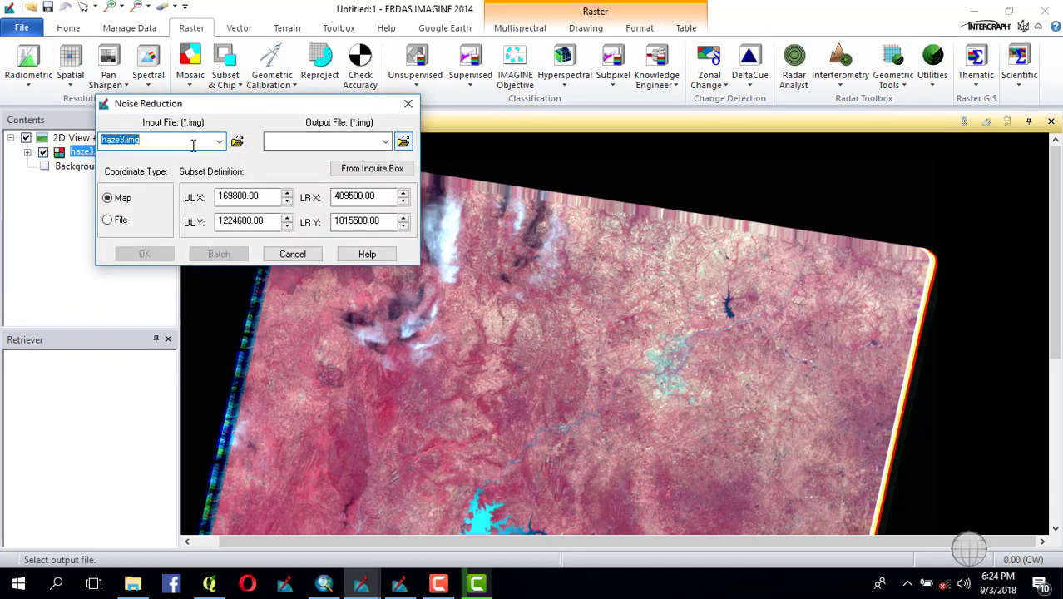
left_click(403, 142)
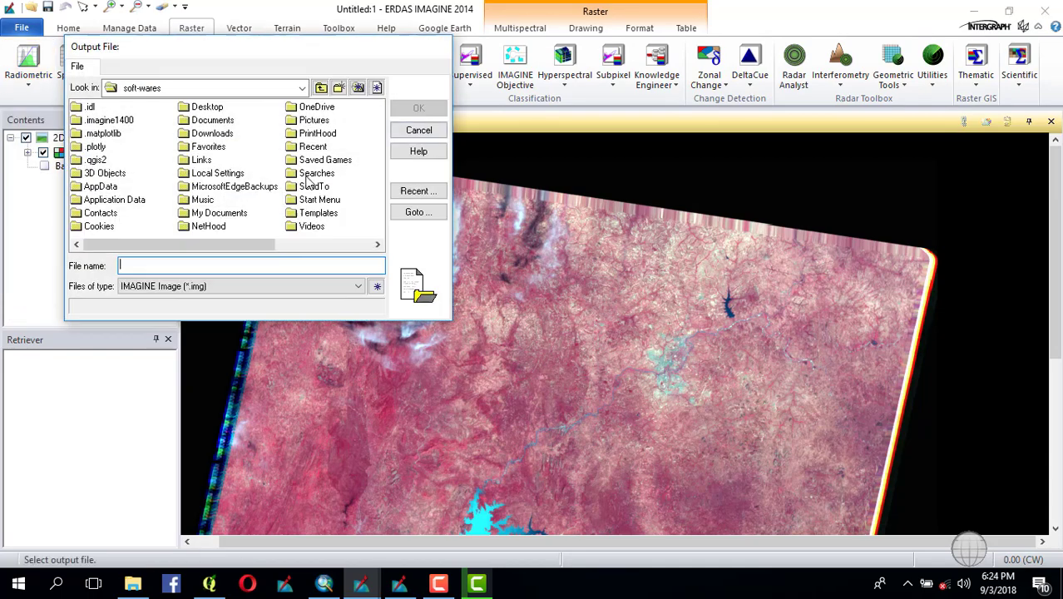
left_click(301, 87)
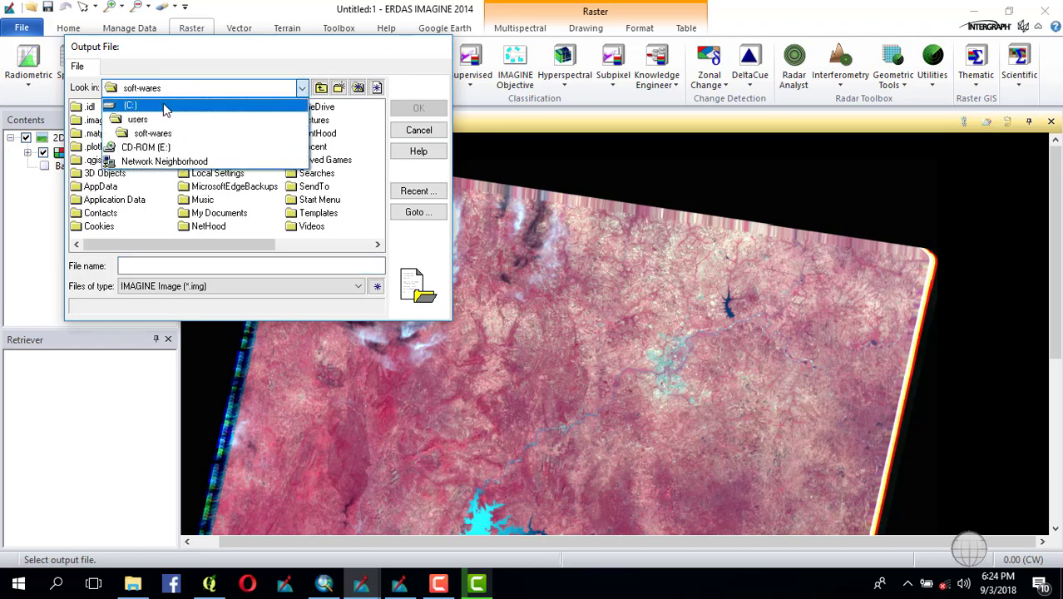
left_click(167, 106)
double_click(335, 148)
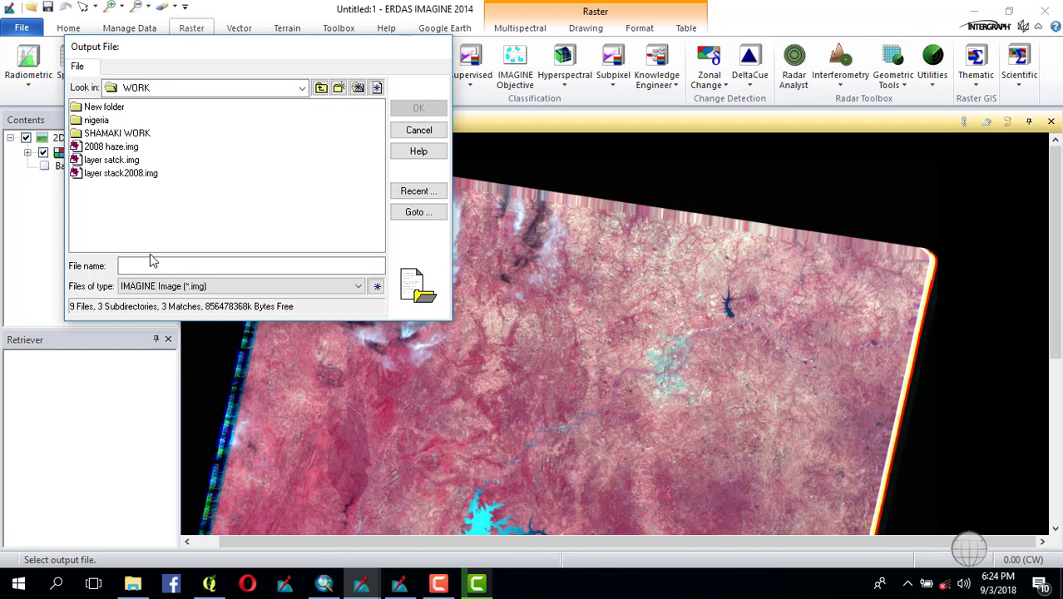
type("NOISE")
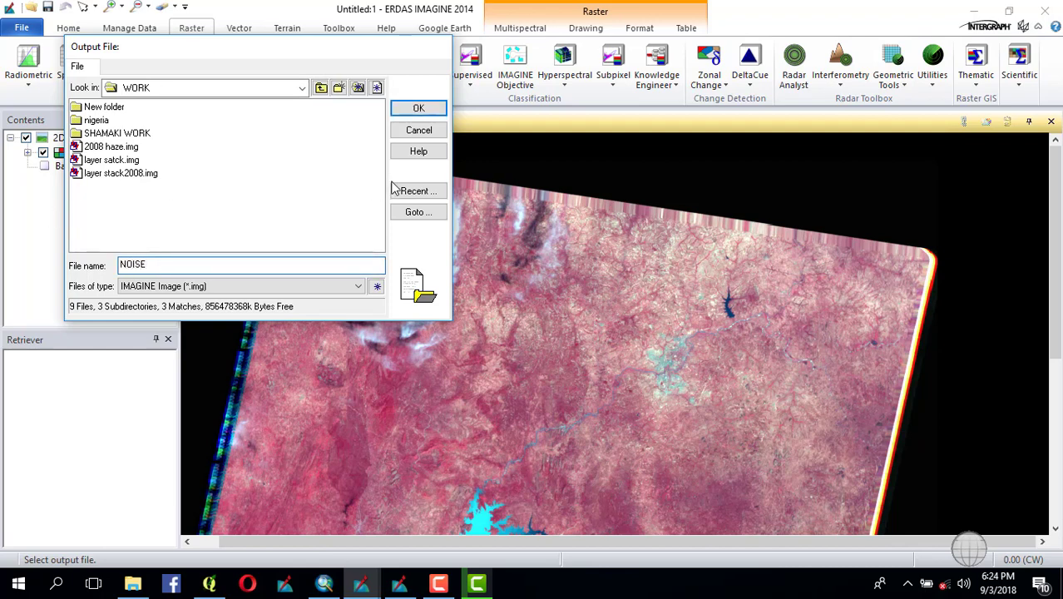
left_click(412, 111)
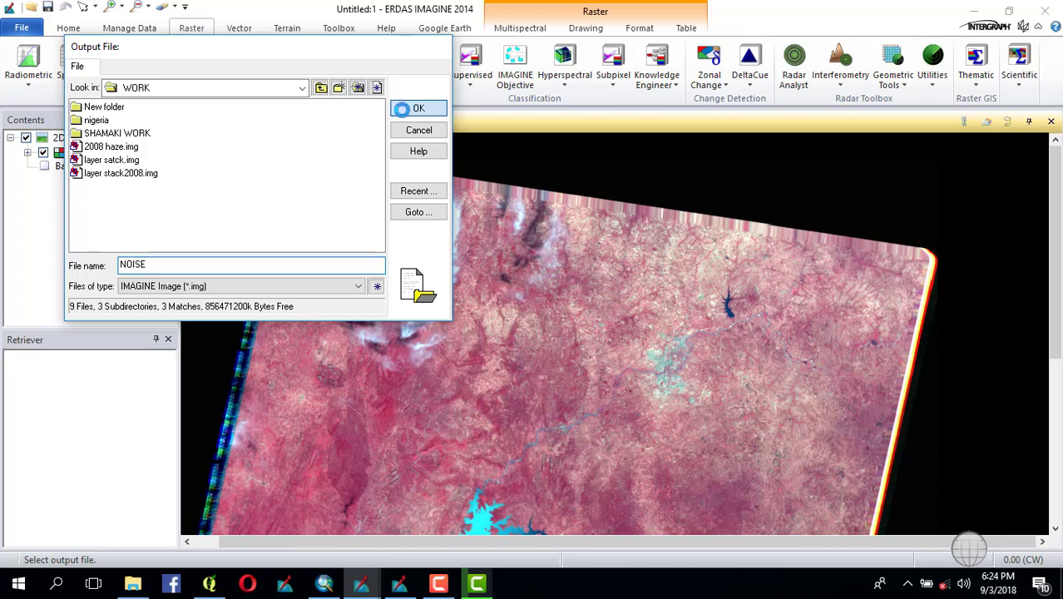
left_click(144, 255)
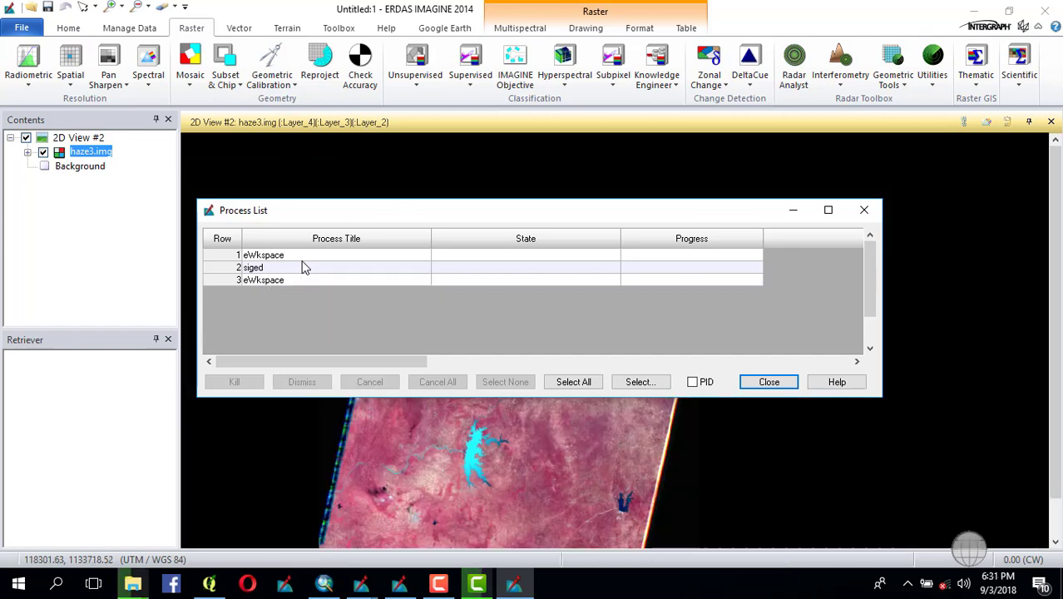
left_click(793, 210)
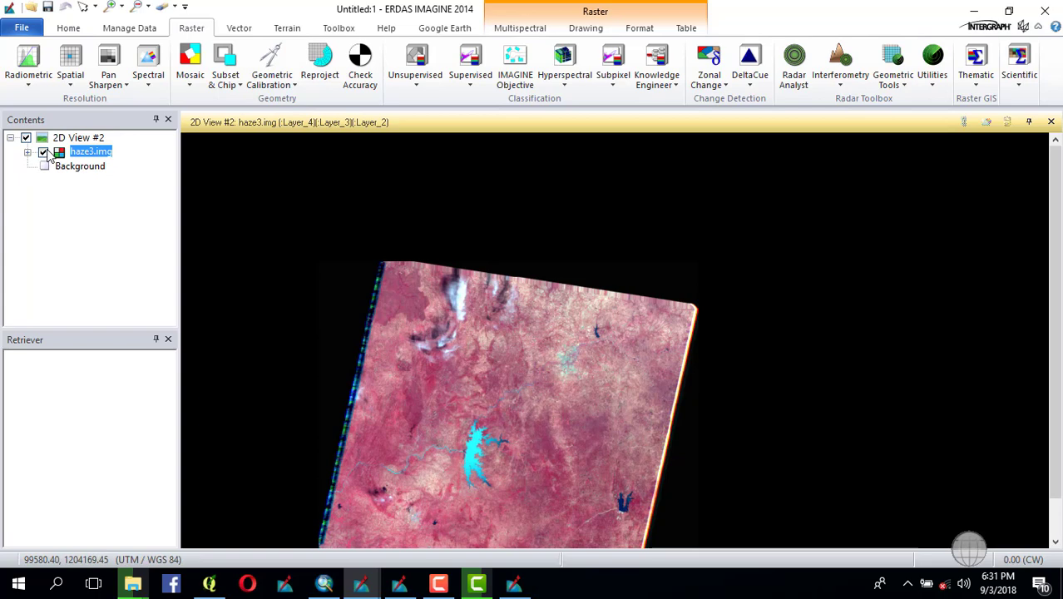
Open a new empty 2D view beside the haze3.img view and select it in the contents.
left_click(20, 29)
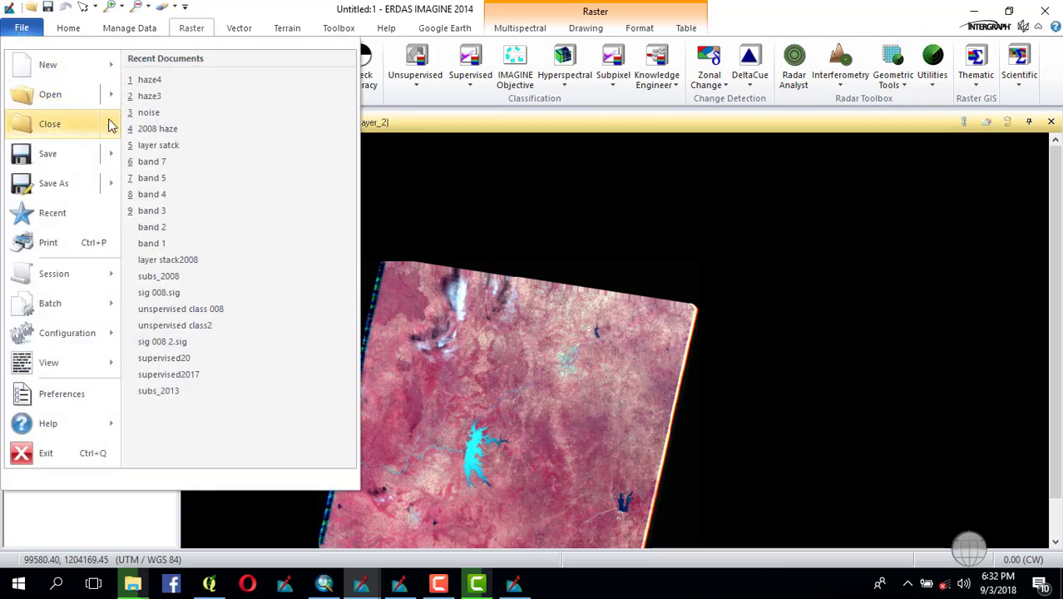
mouse_move(60, 138)
mouse_move(83, 65)
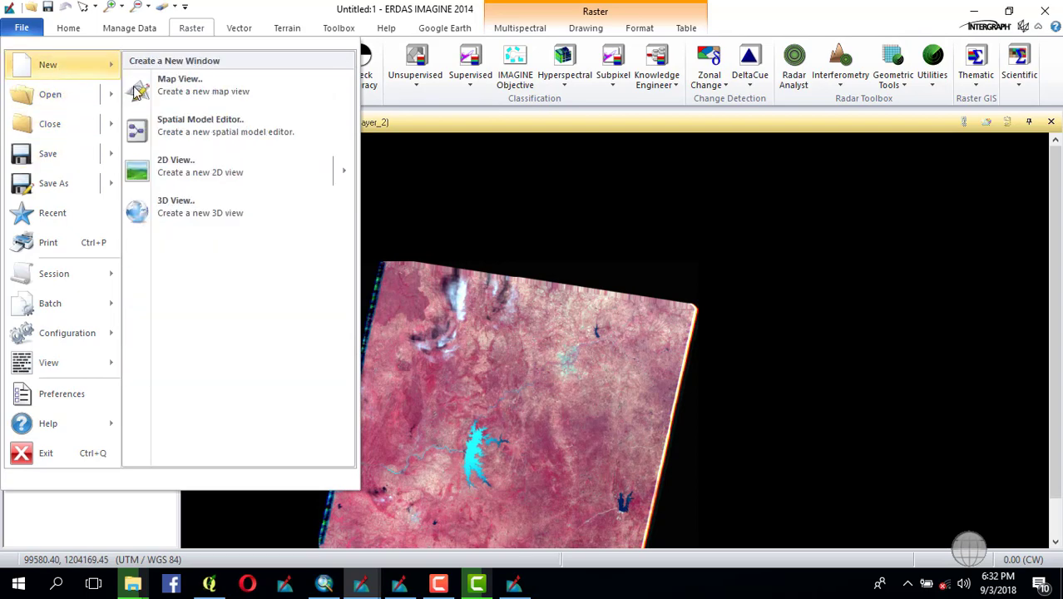
left_click(169, 170)
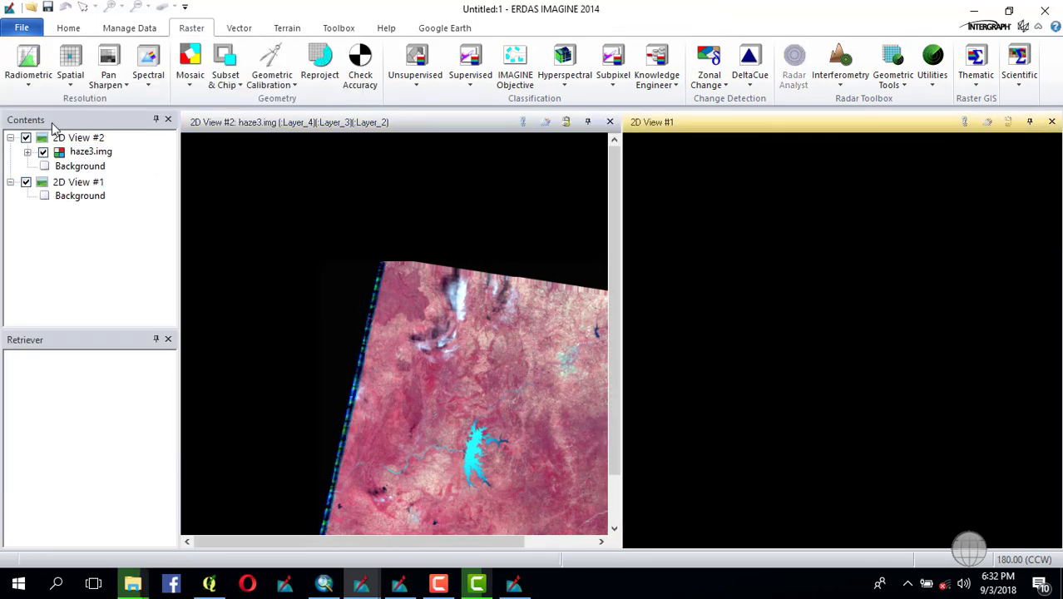
left_click(69, 185)
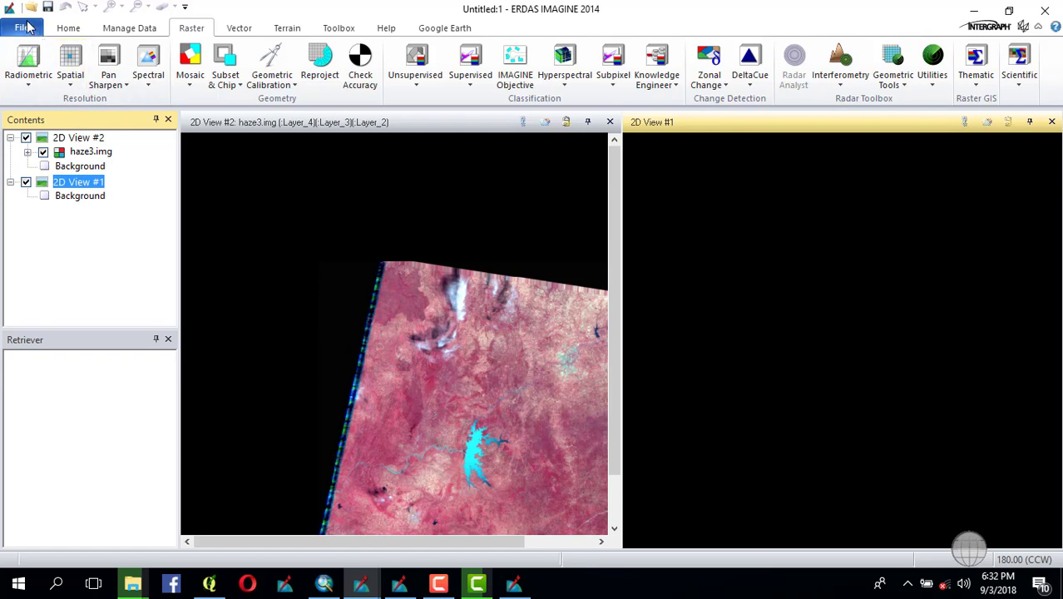
Open the recent noise image in the empty 2D View #1 and fit the layer to the window.
left_click(23, 28)
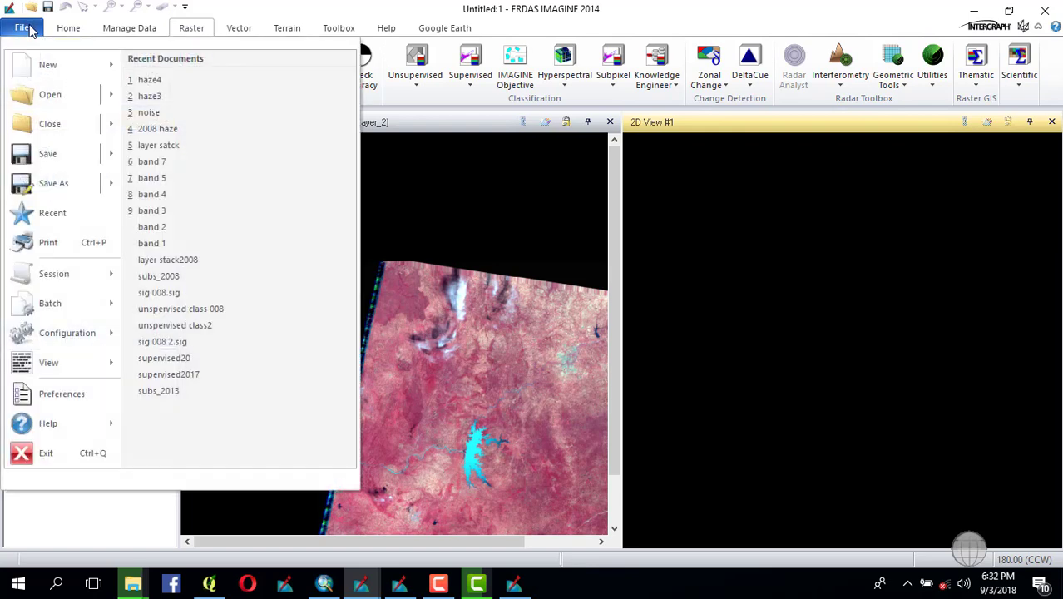
left_click(164, 113)
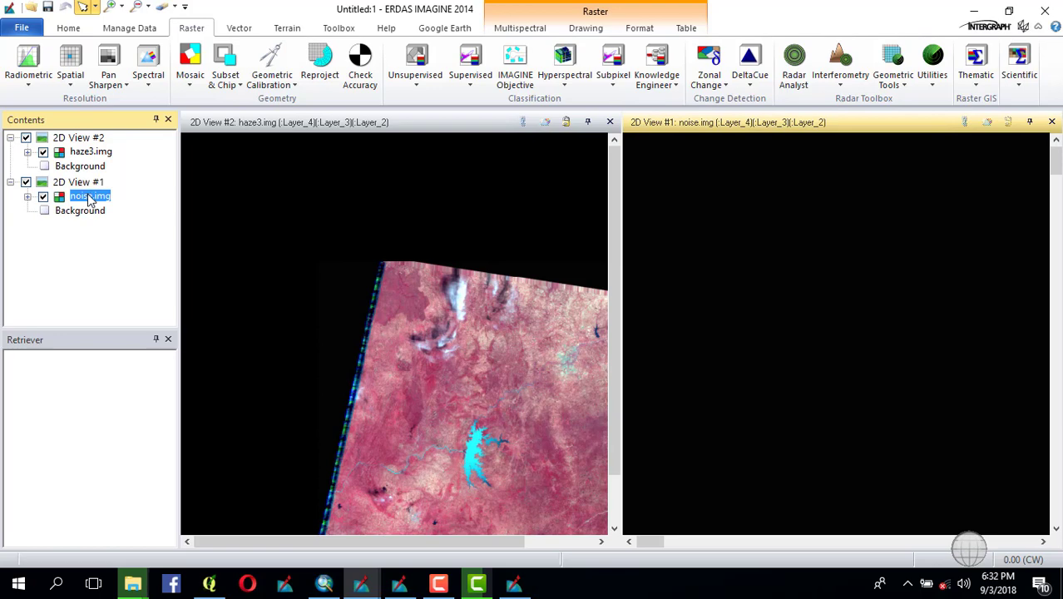
right_click(90, 201)
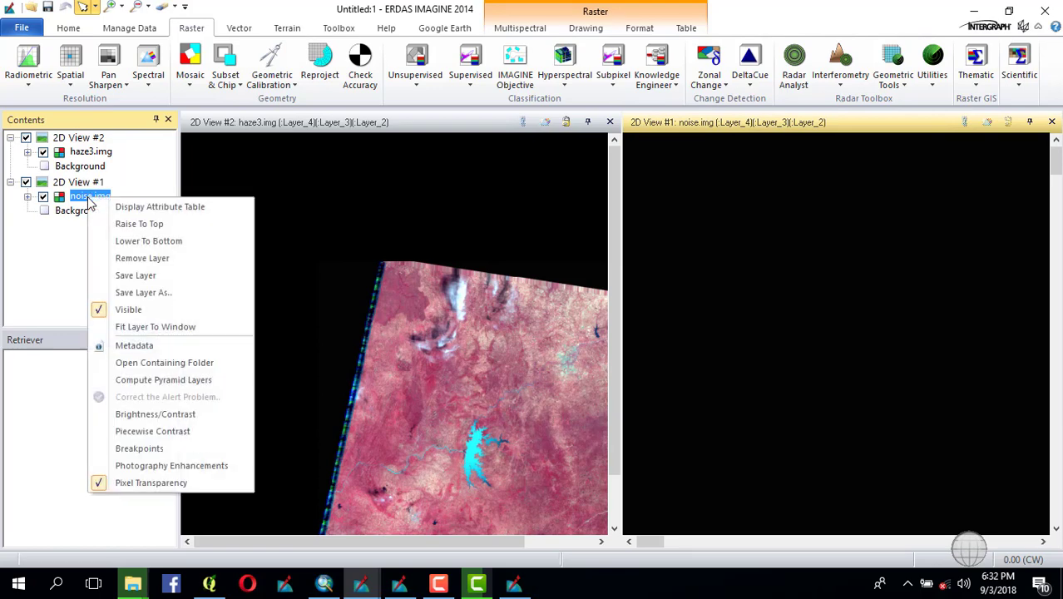
left_click(143, 329)
Compare the reservoir, river and surrounding terrain in haze3.img with the noise-reduced noise.img in the two views.
left_click(91, 151)
left_click(132, 585)
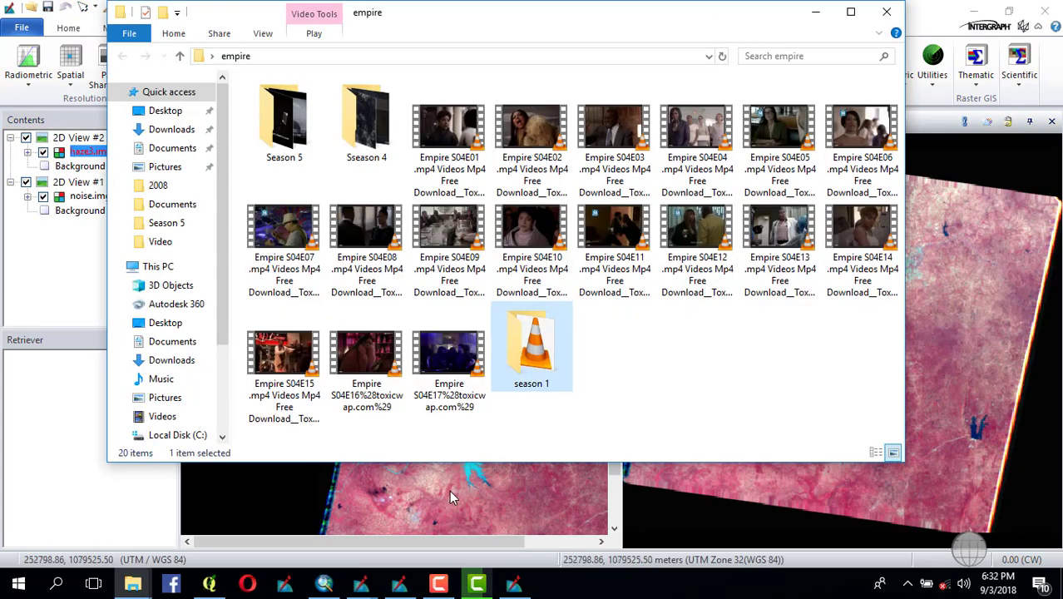
left_click(449, 490)
left_click_drag(430, 266, 368, 325)
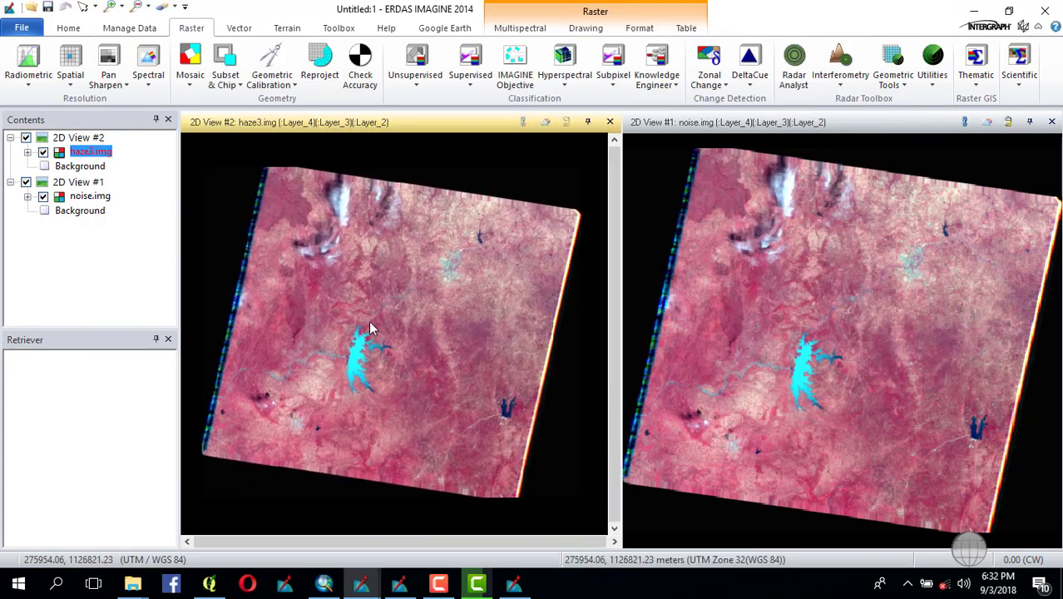
scroll(382, 353, "up", 3)
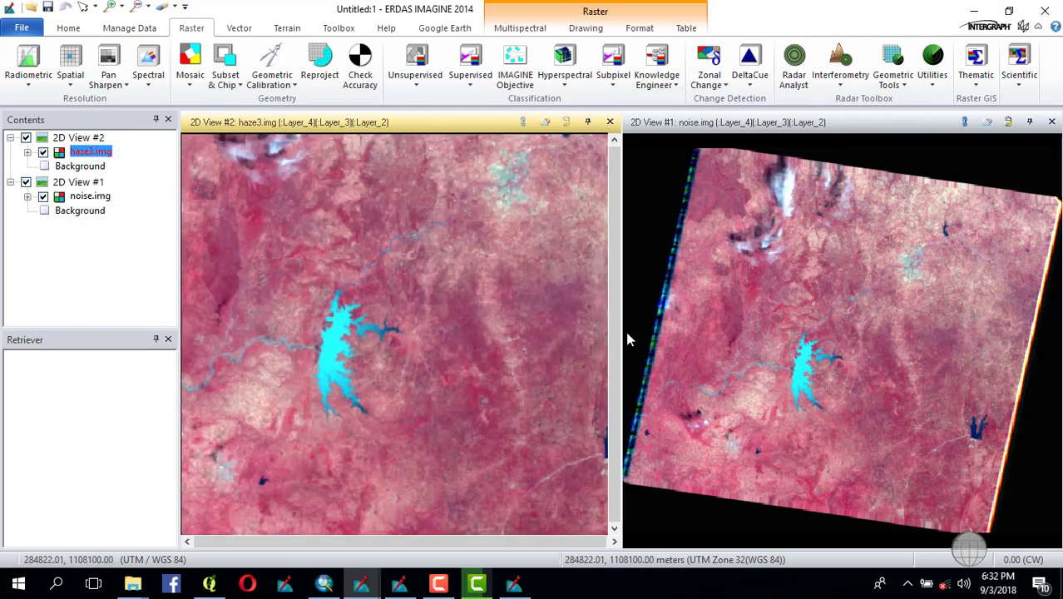
scroll(890, 264, "up", 2)
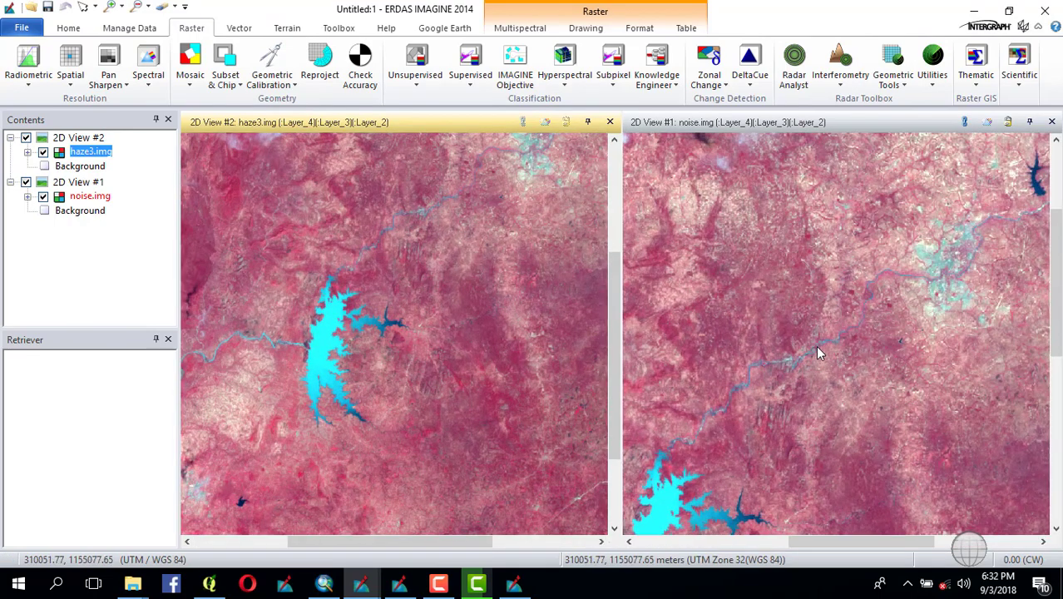
left_click(827, 308)
scroll(372, 288, "up", 3)
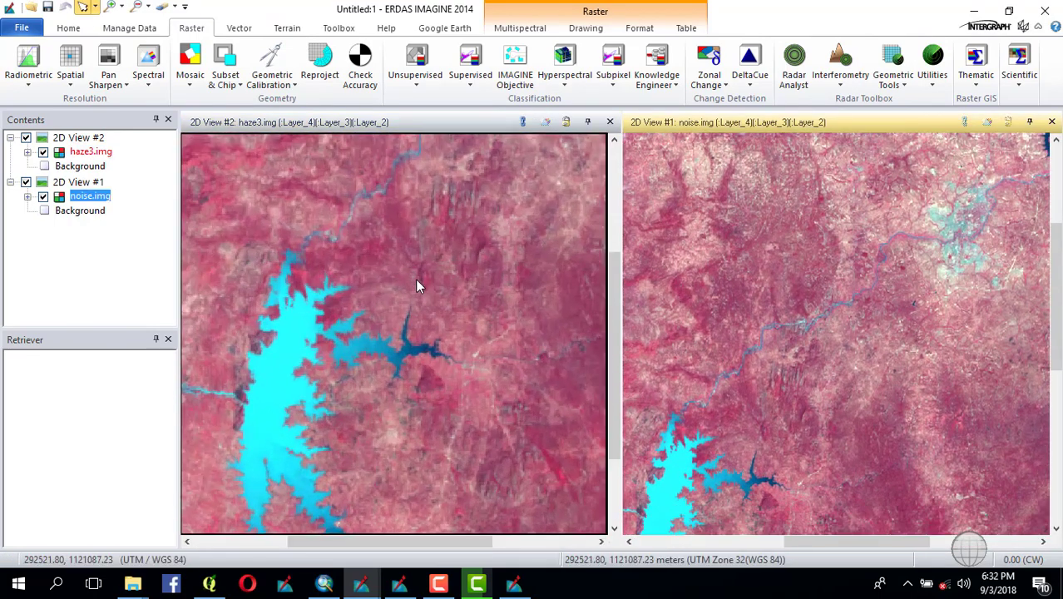
scroll(807, 341, "up", 2)
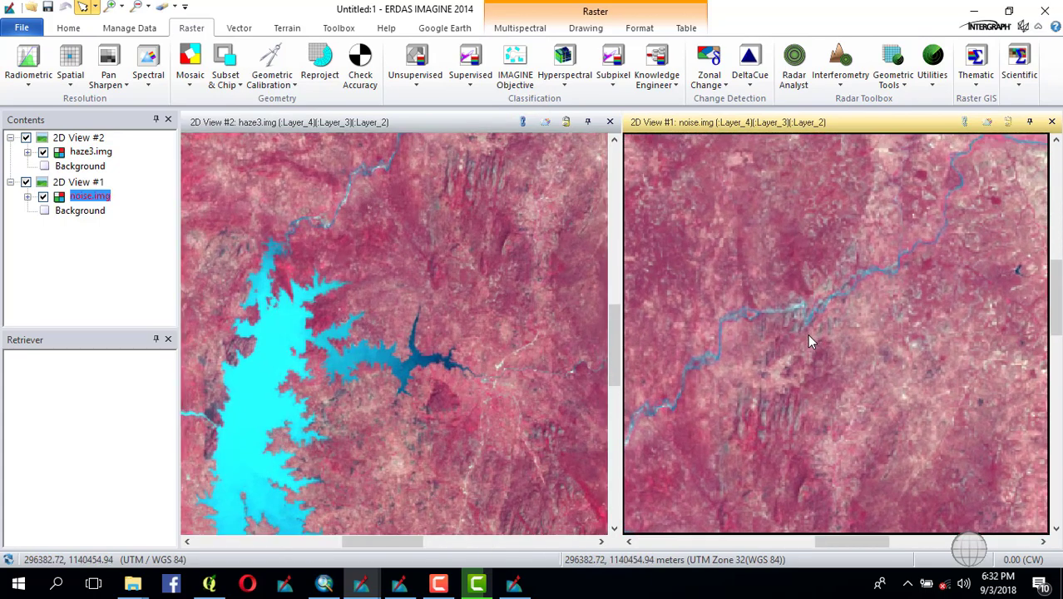
scroll(820, 331, "up", 2)
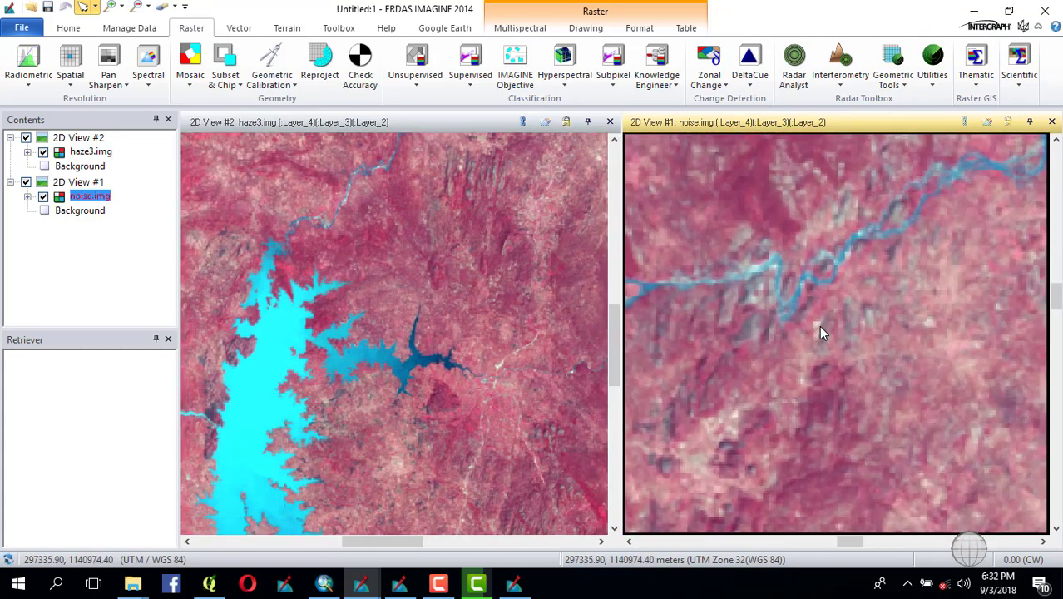
scroll(820, 333, "down", 3)
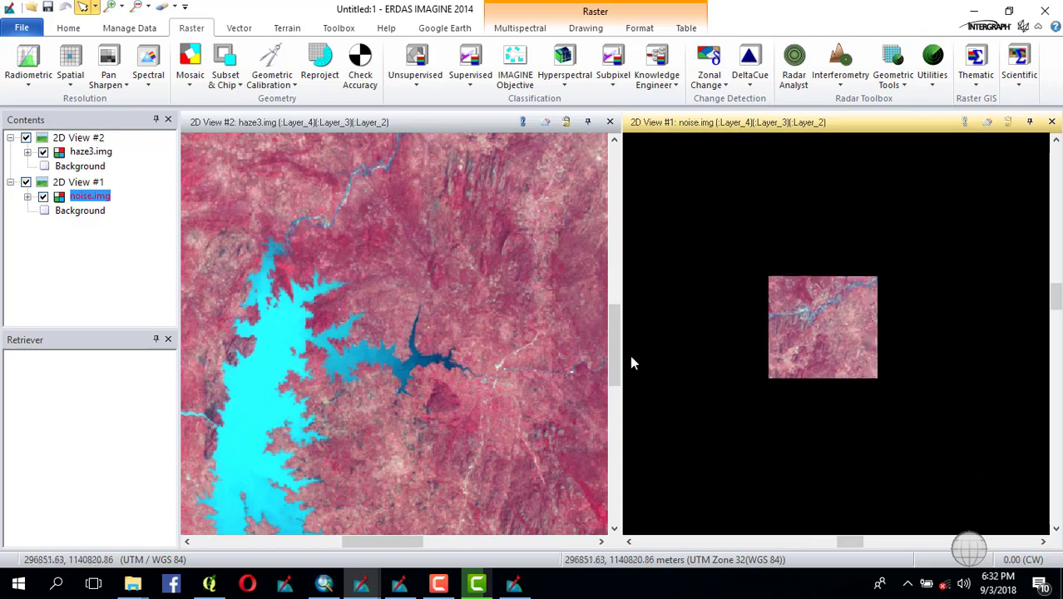
scroll(509, 306, "down", 3)
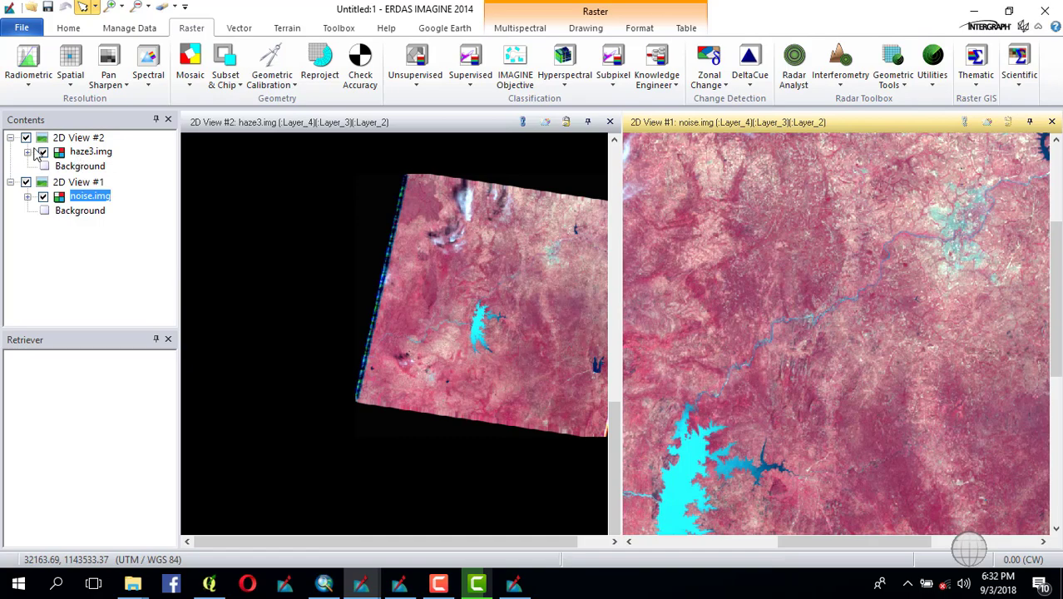
Close the haze3.img view so that only noise.img is displayed, with its whole scene in view.
left_click(98, 153)
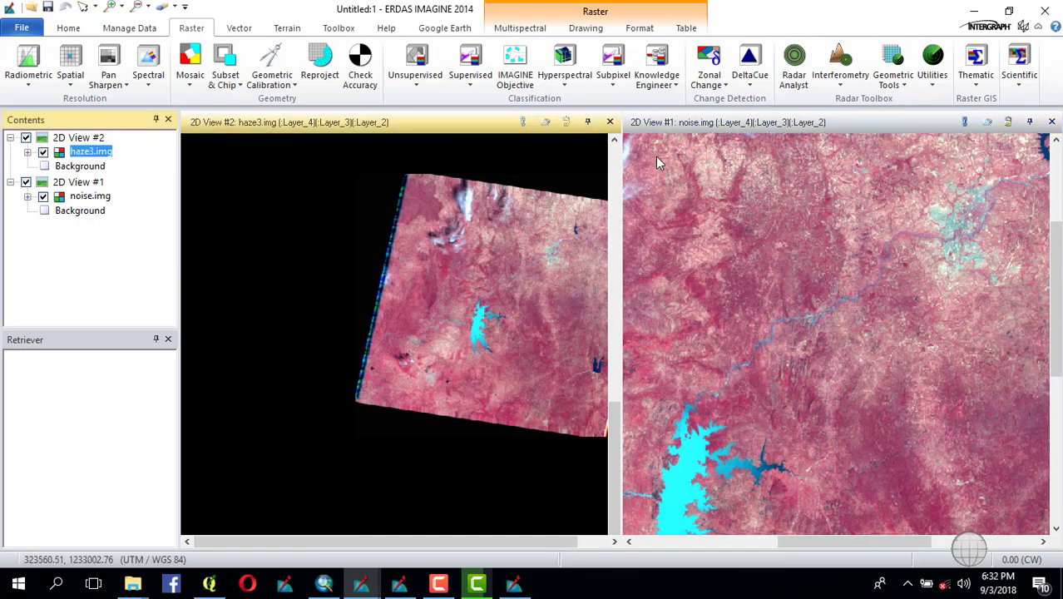
left_click(610, 122)
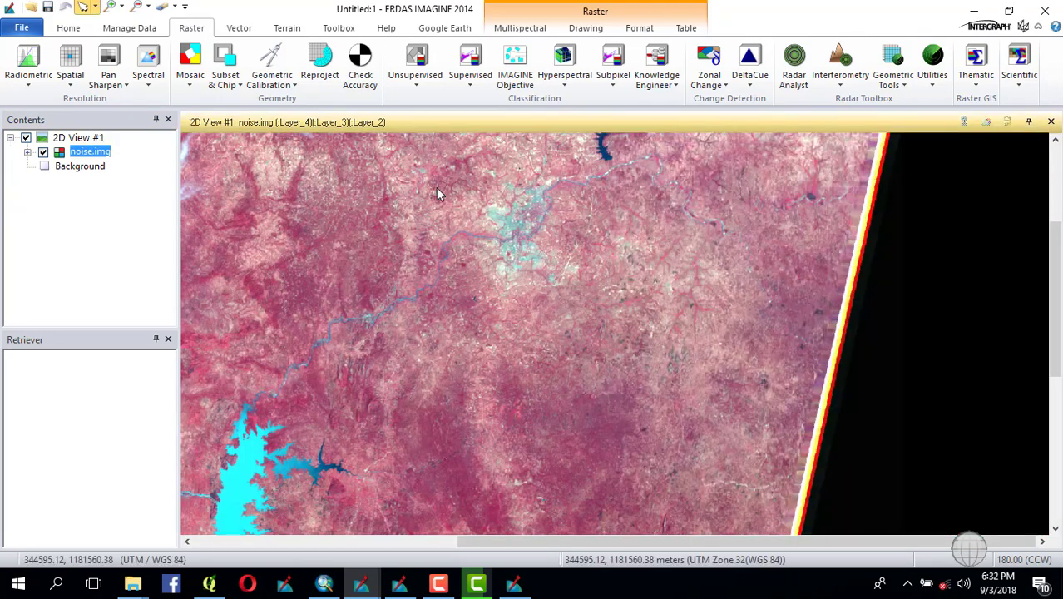
scroll(433, 195, "down", 3)
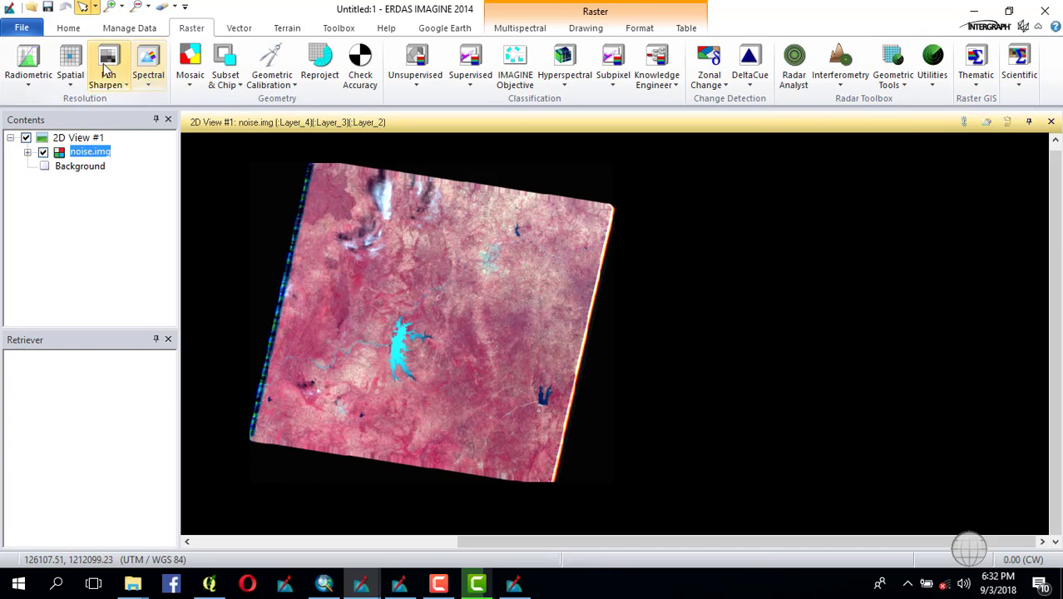
Run Histogram Equalization on noise.img with the output saved as HISTO in the WORK folder on drive C.
left_click(26, 83)
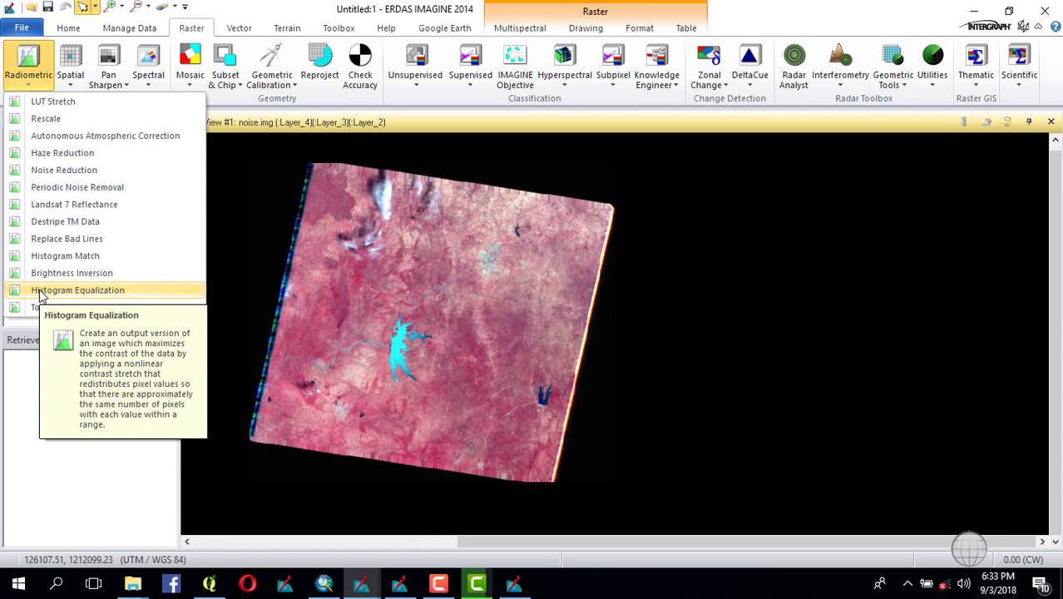
left_click(39, 291)
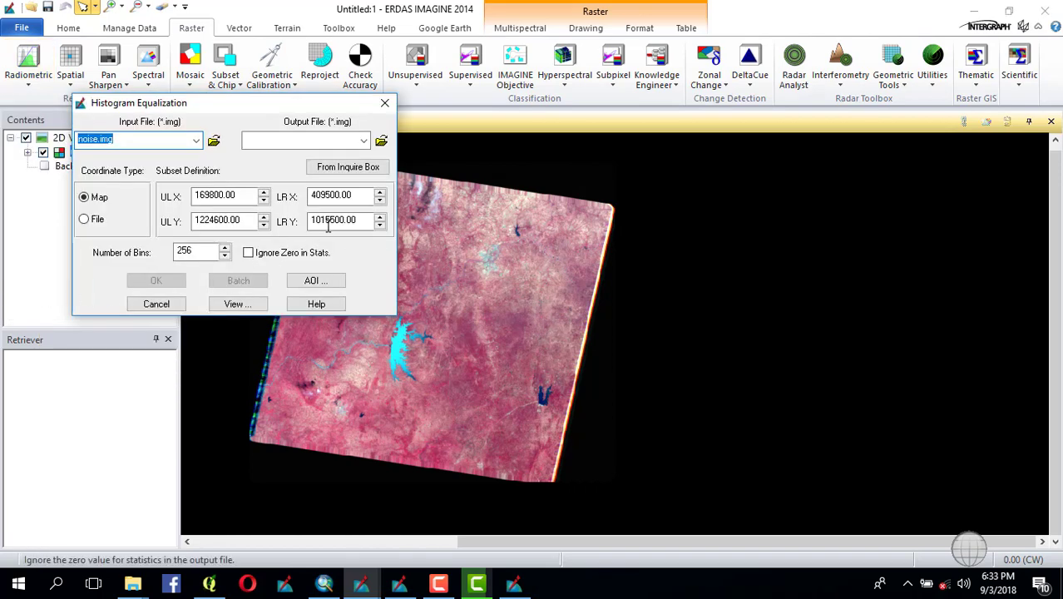
left_click(380, 140)
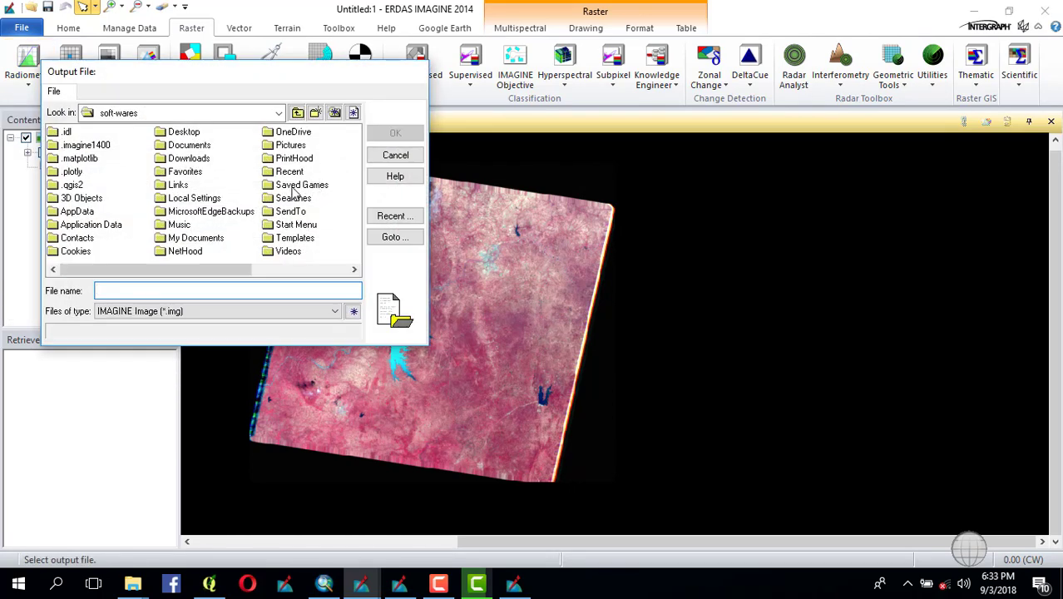
left_click(277, 113)
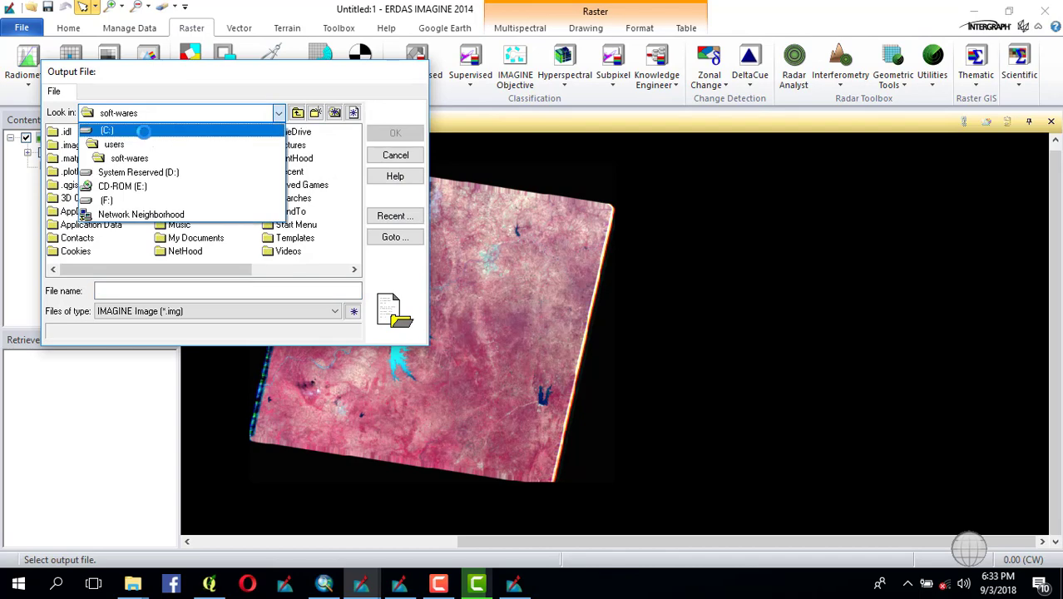
left_click(143, 131)
double_click(309, 169)
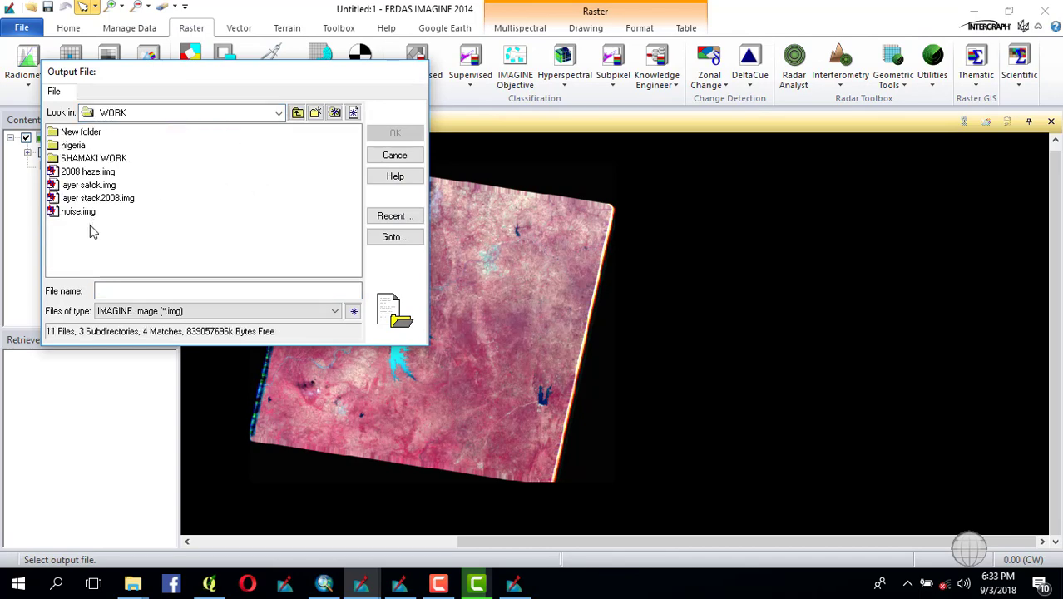
left_click(127, 287)
type("HISTO")
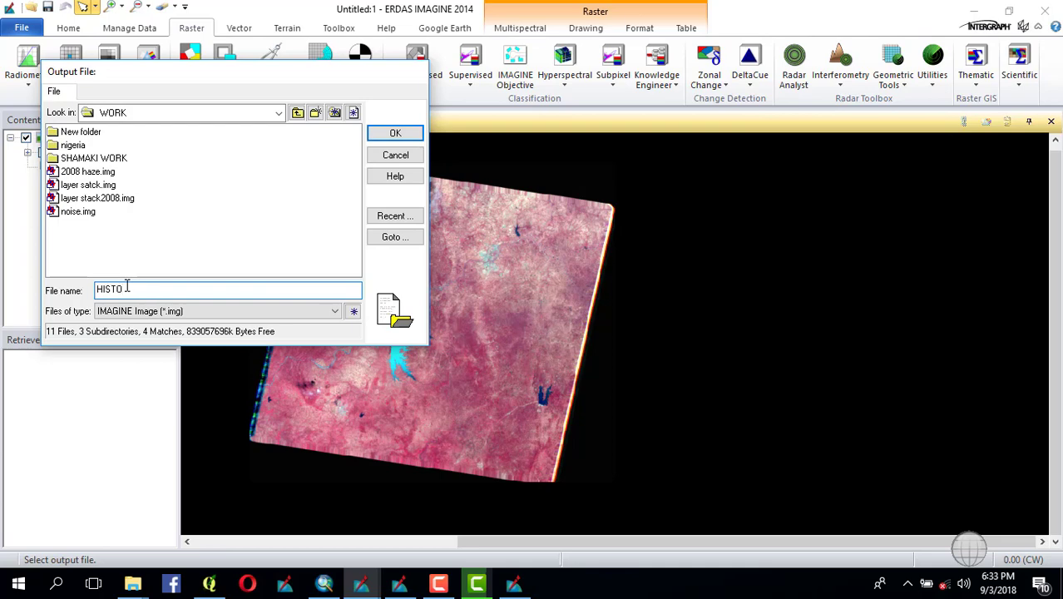
left_click(391, 134)
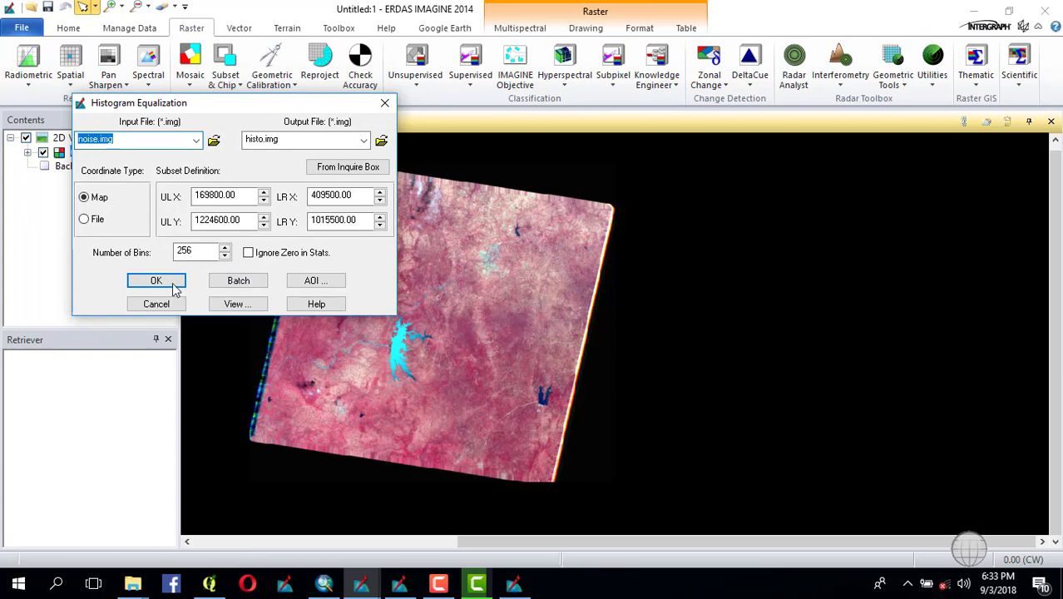
left_click(163, 283)
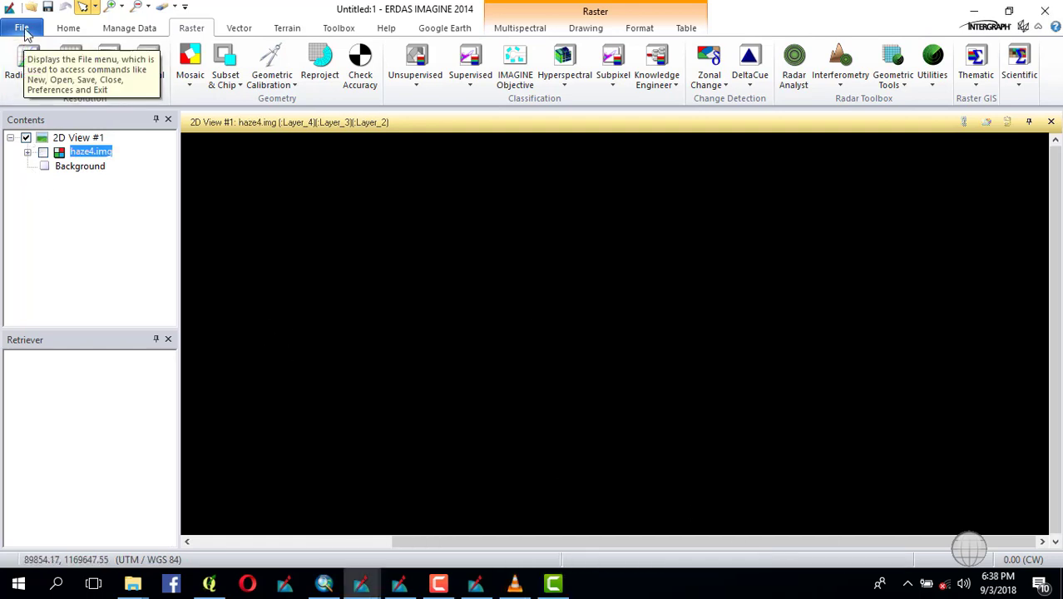
Open the recent histo image over haze4.img in 2D View #1.
left_click(26, 30)
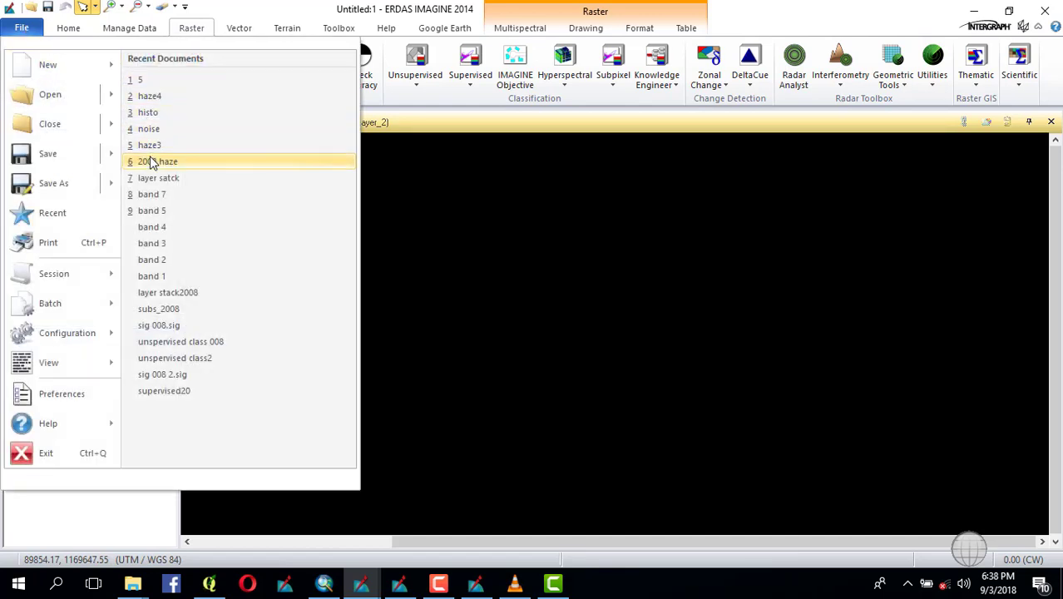
left_click(148, 114)
scroll(540, 397, "up", 5)
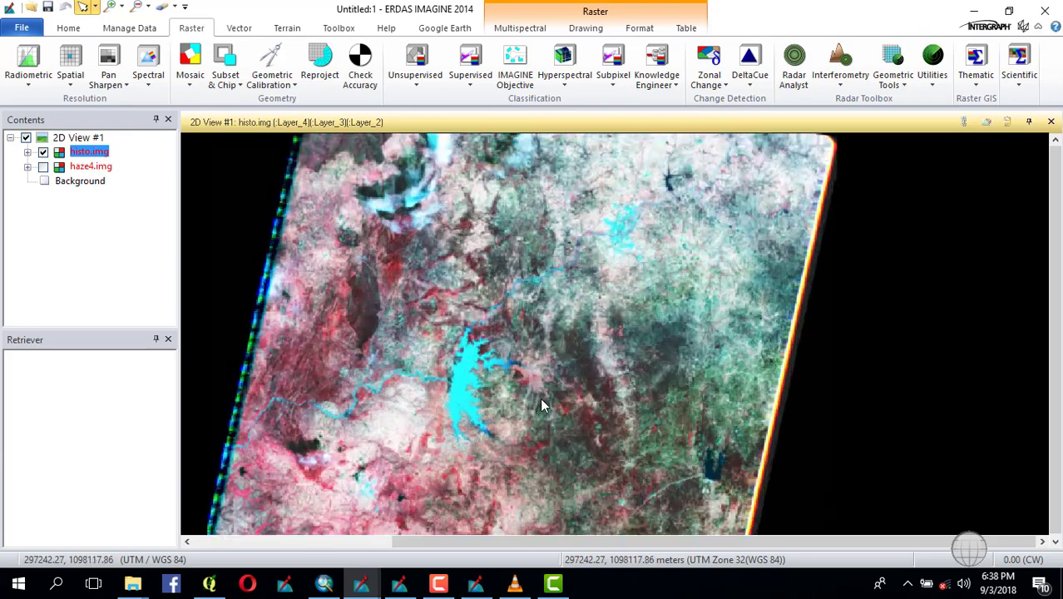
Examine the reservoirs, river, settlement and terrain contrast across the histogram-equalized histo.img at different scales.
scroll(535, 274, "up", 3)
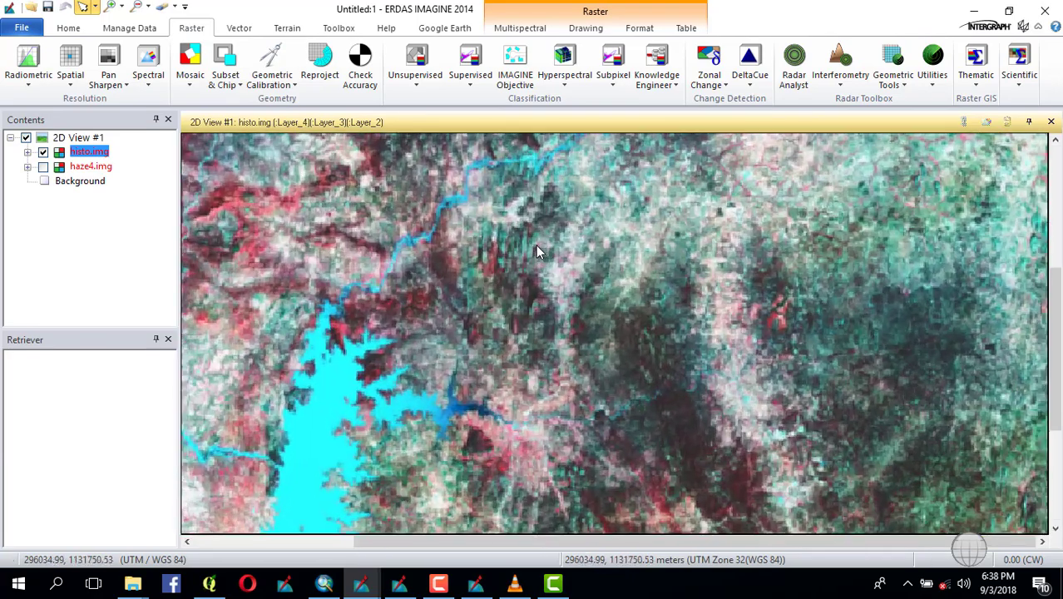
scroll(579, 198, "down", 4)
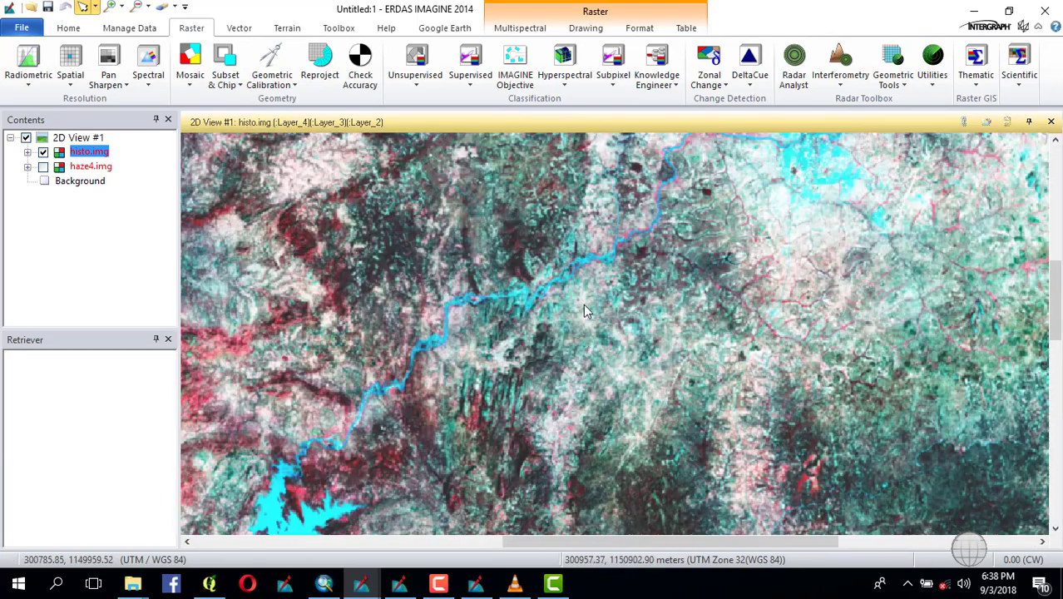
scroll(443, 360, "up", 4)
scroll(444, 360, "down", 3)
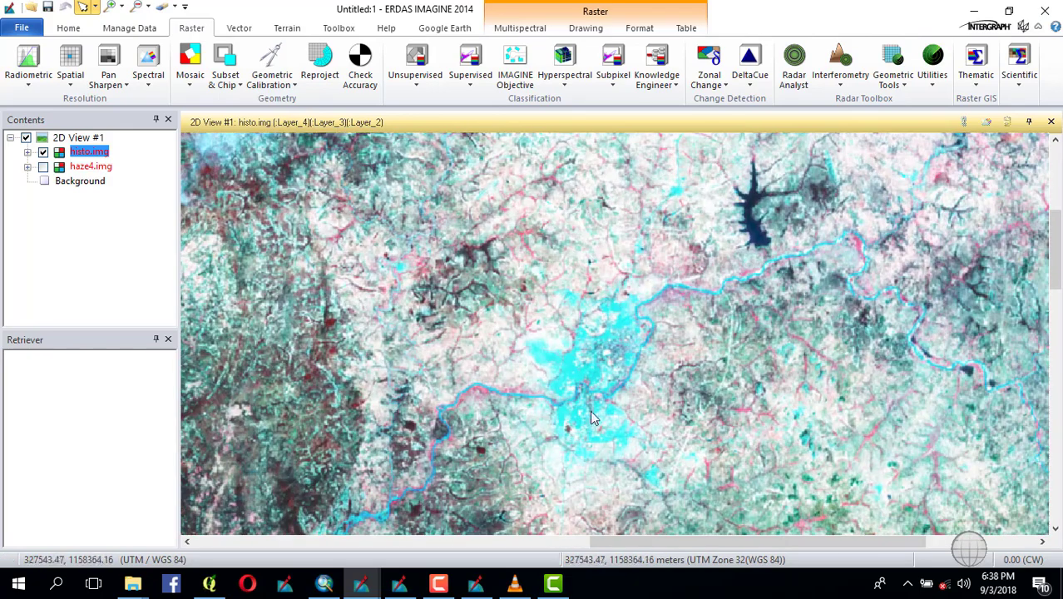
scroll(544, 327, "up", 3)
left_click_drag(489, 358, 607, 181)
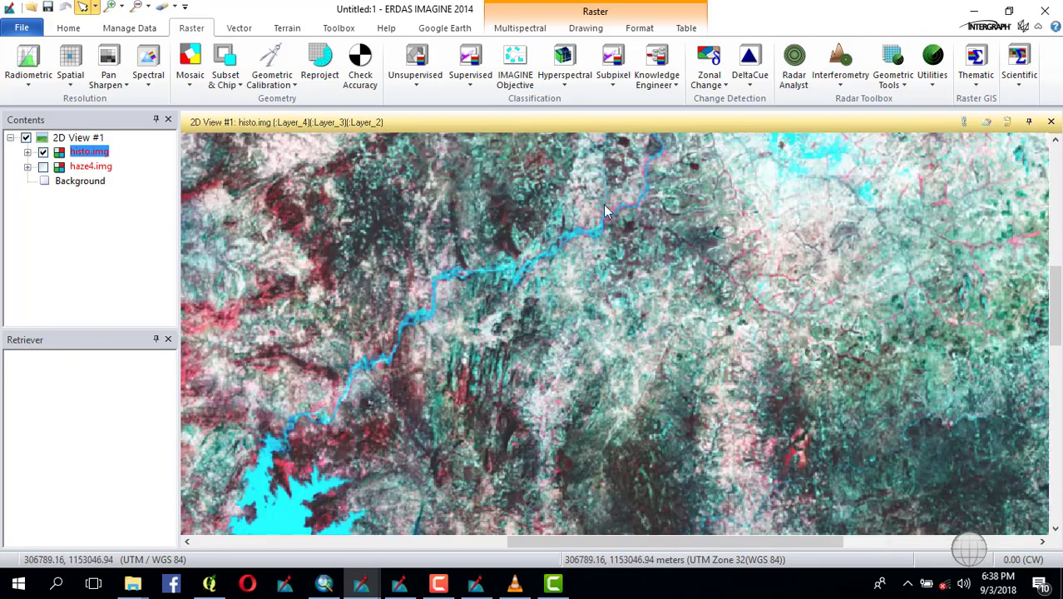
scroll(573, 250, "down", 3)
scroll(705, 305, "up", 3)
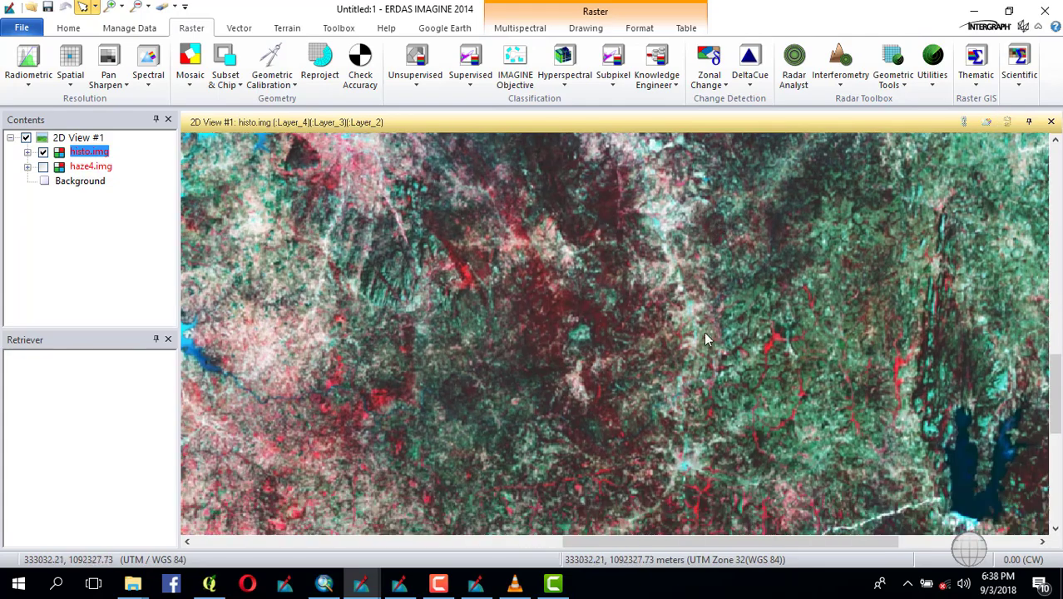
scroll(748, 331, "down", 3)
scroll(652, 390, "down", 1)
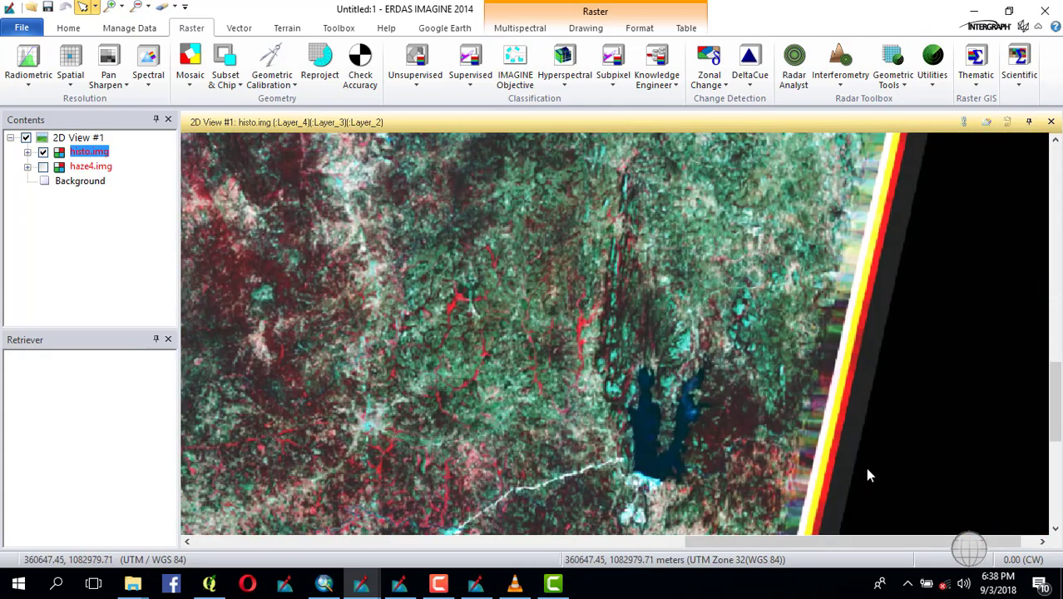
scroll(727, 404, "up", 4)
scroll(788, 422, "down", 3)
scroll(893, 435, "up", 3)
mouse_move(721, 318)
left_mouse_down()
mouse_move(702, 433)
mouse_move(586, 376)
mouse_move(628, 204)
mouse_move(723, 301)
left_mouse_up()
scroll(723, 294, "down", 5)
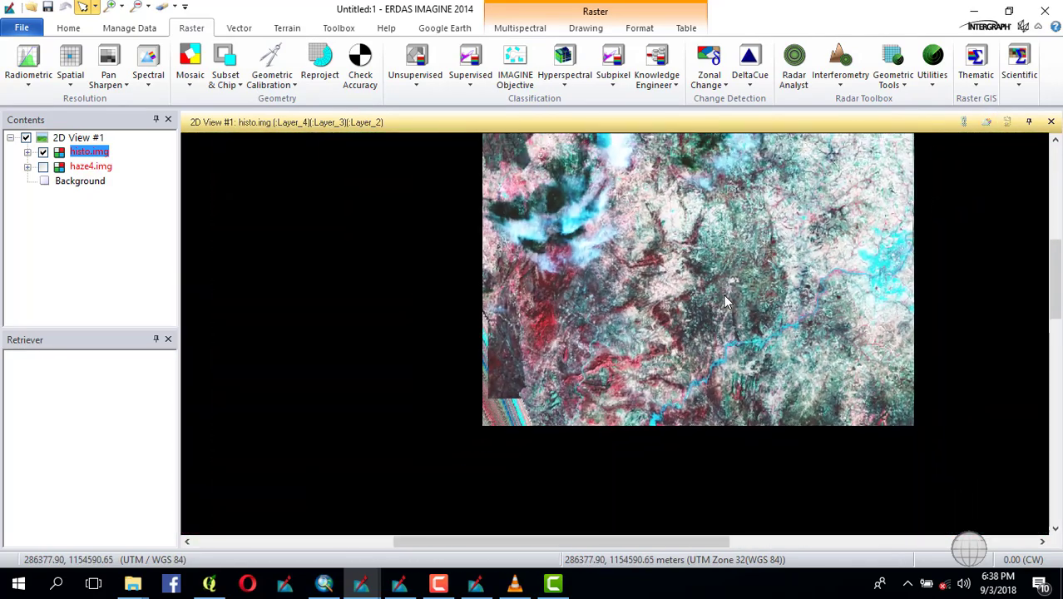